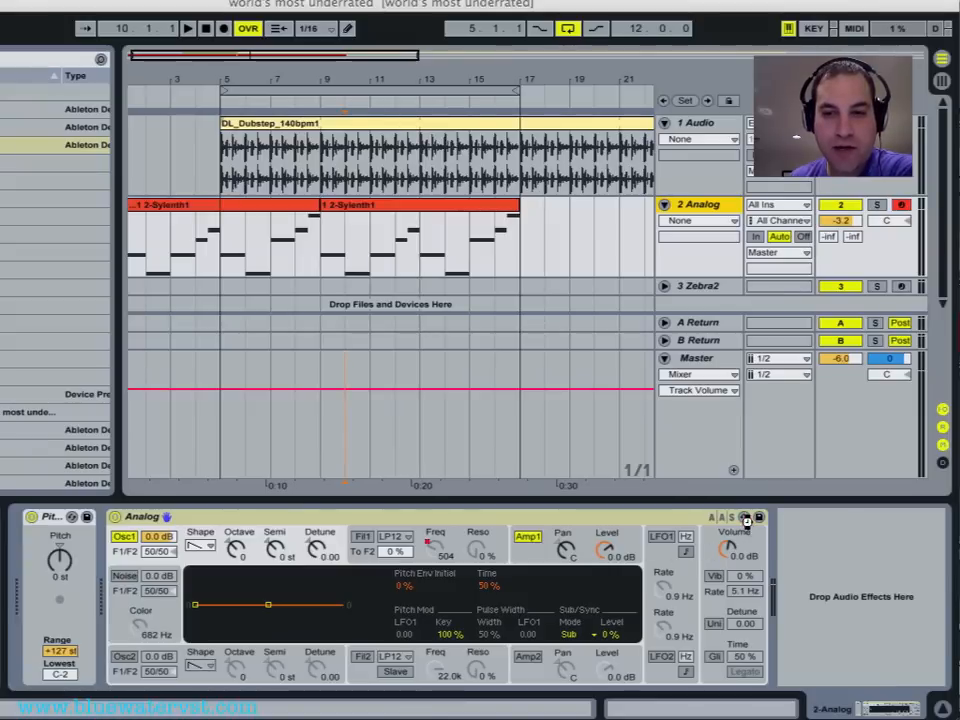
# - Reload the default Analog instrument in place of the synth on the 2 Analog track by hot-swapping it
pyautogui.doubleClick(10, 147)
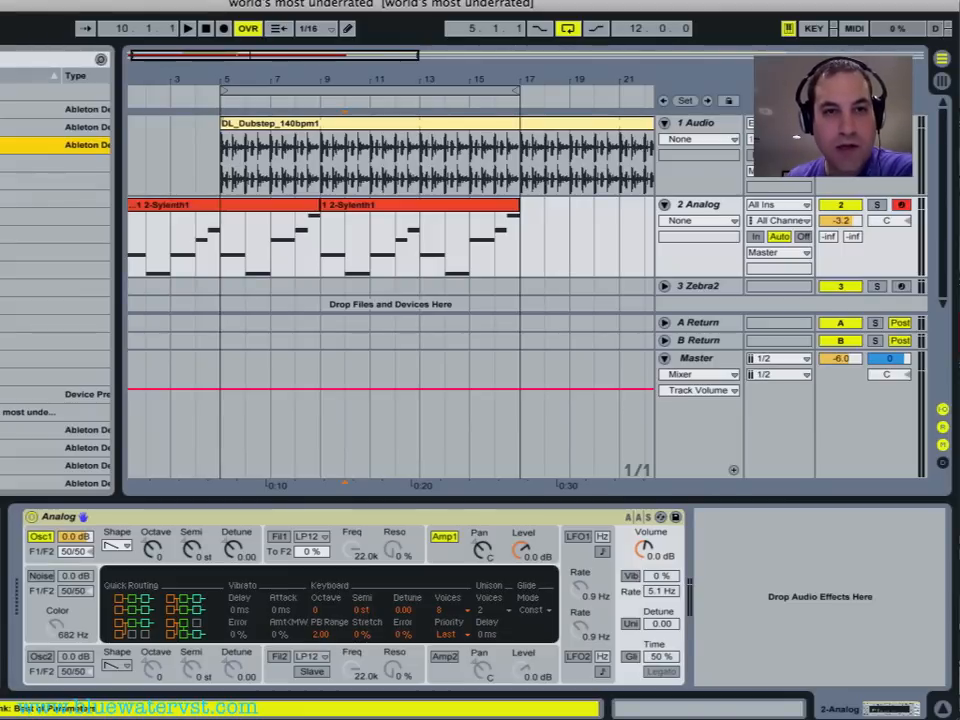
pyautogui.press('super+z')
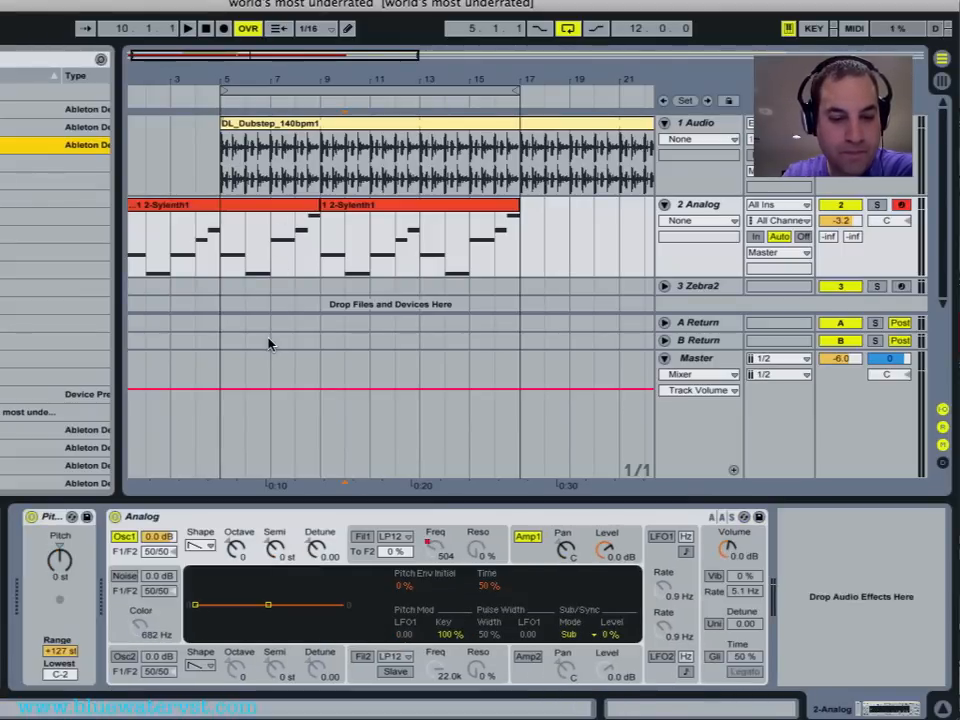
pyautogui.click(743, 516)
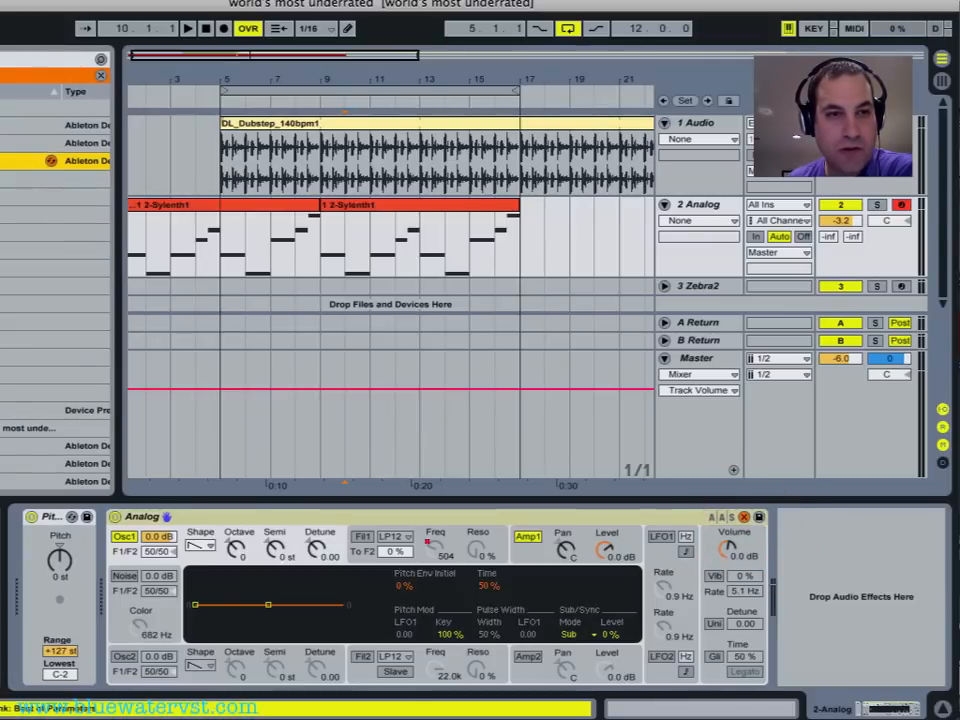
pyautogui.press('Return')
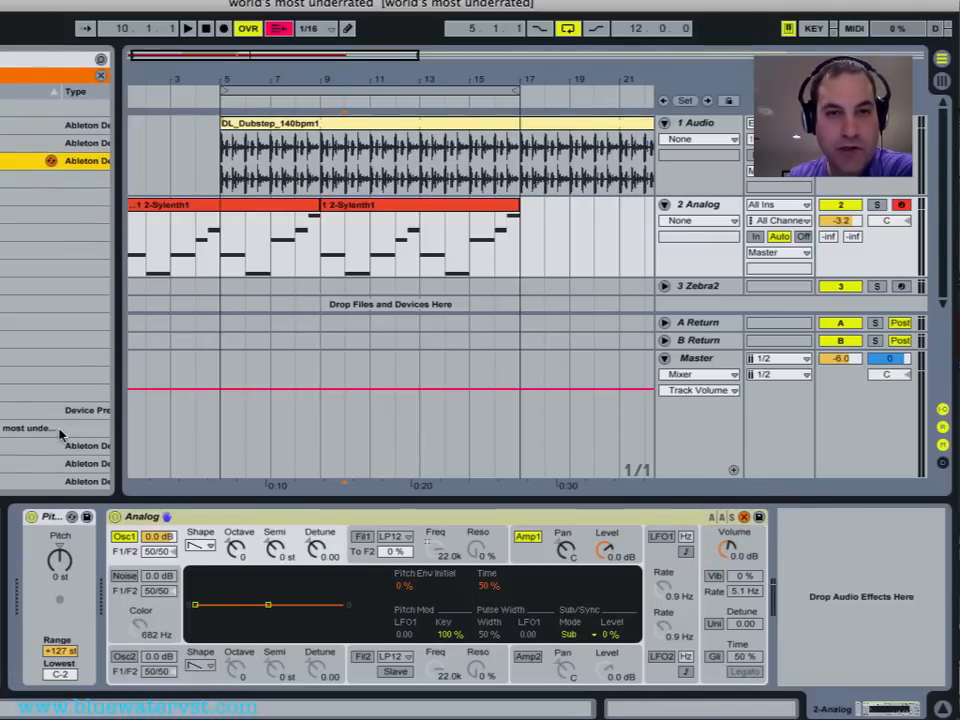
# - Restore the overridden arrangement automation and audition the Analog track from about bar 2
pyautogui.press('space')
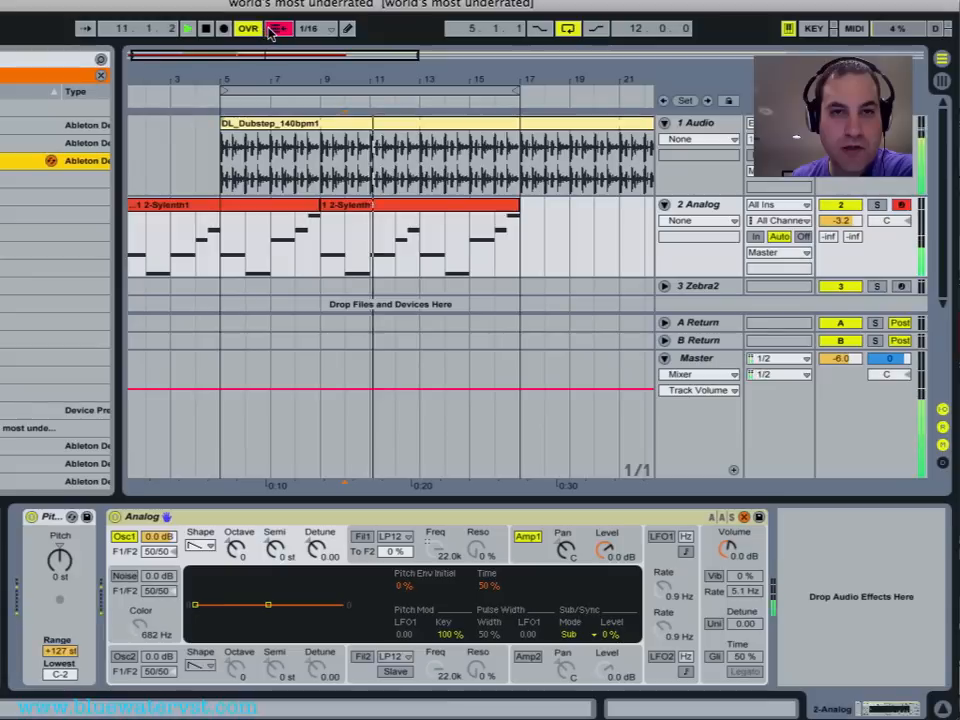
pyautogui.click(270, 33)
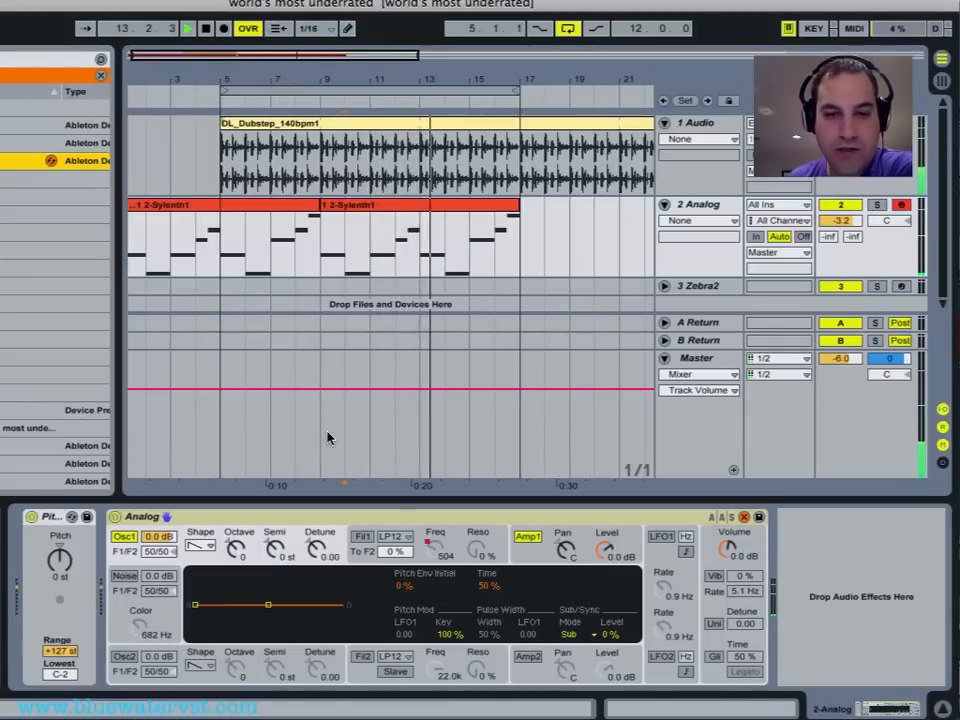
pyautogui.click(149, 93)
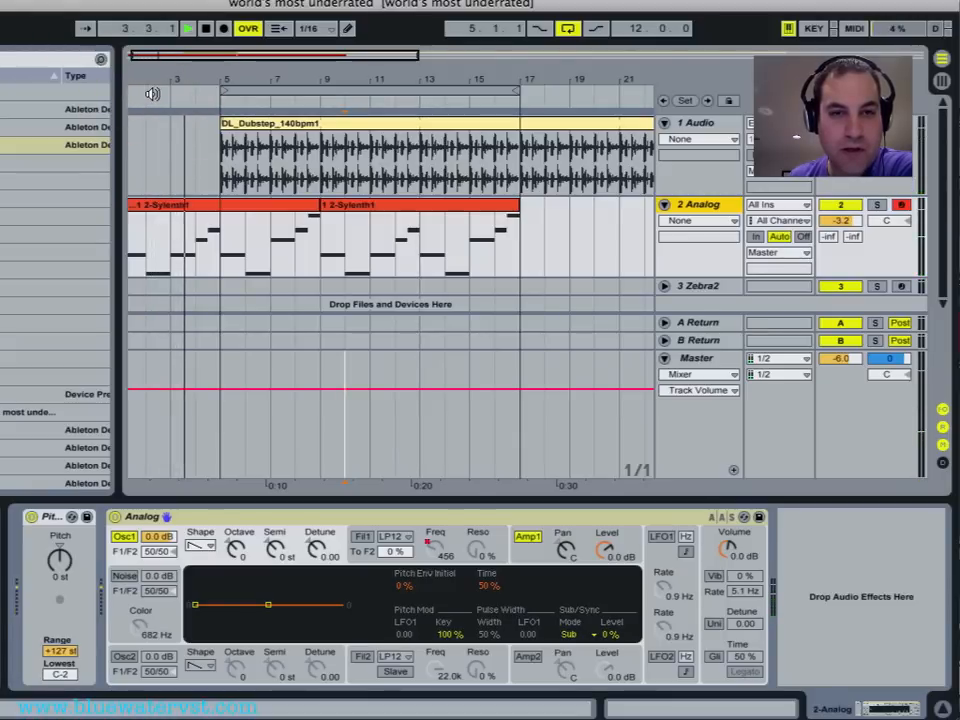
pyautogui.click(152, 93)
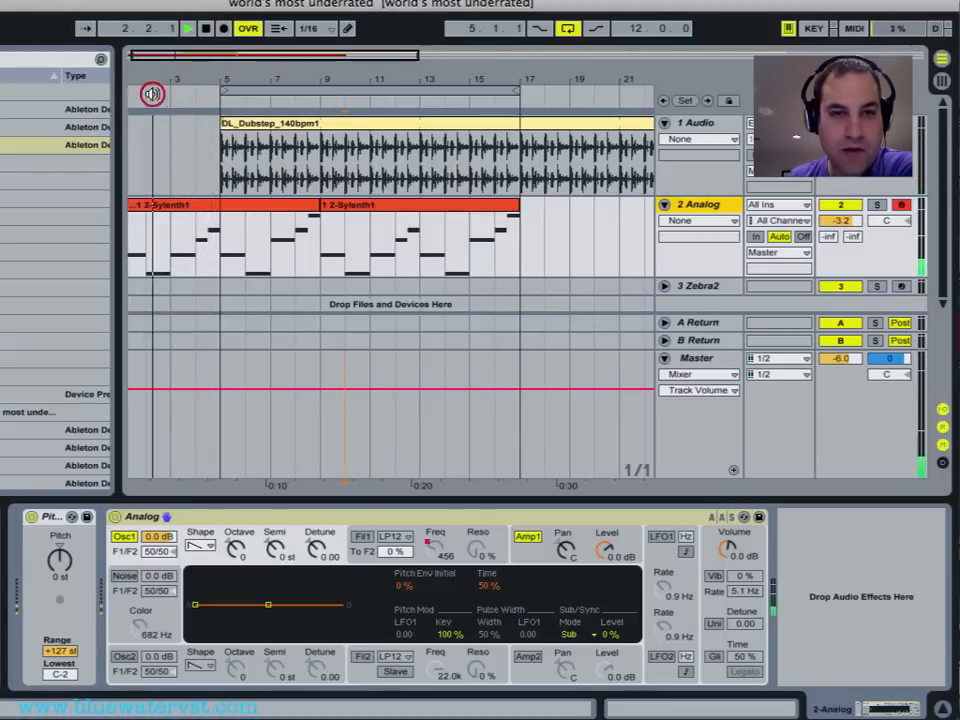
pyautogui.press('space')
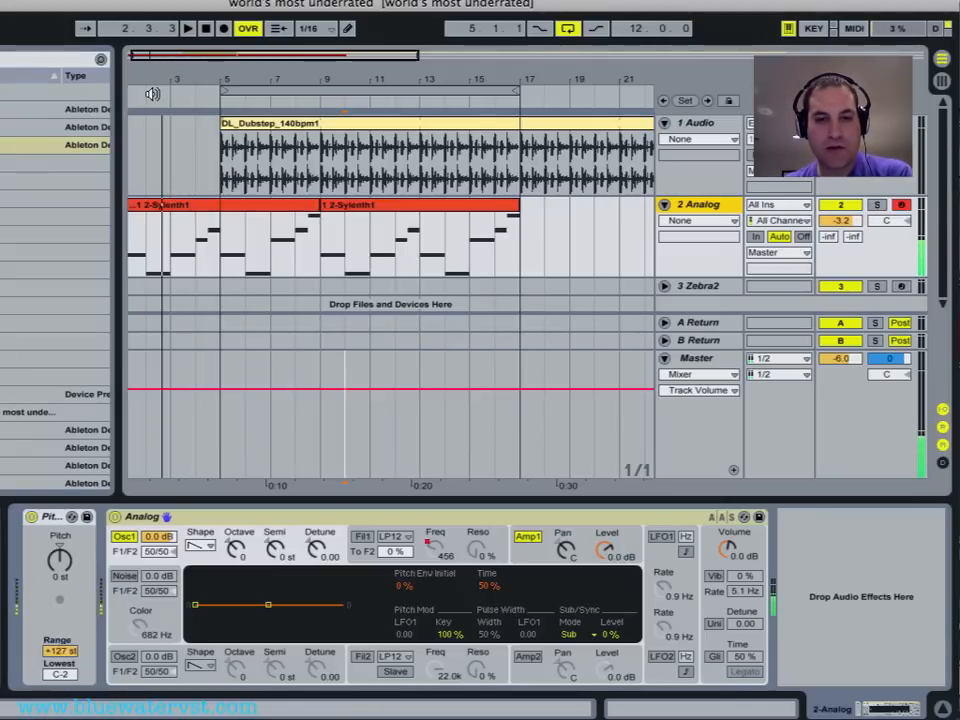
# - Shape the Amp1 envelope with a 2.30 s decay, a sustain of 0.91 and the shortest possible release
pyautogui.click(524, 550)
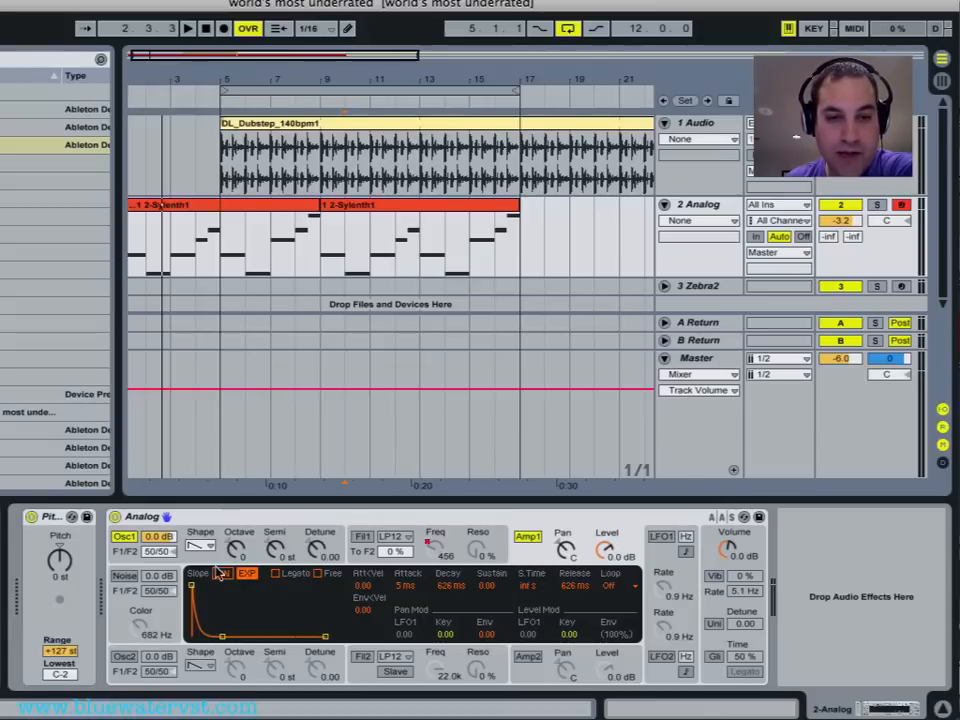
pyautogui.click(528, 541)
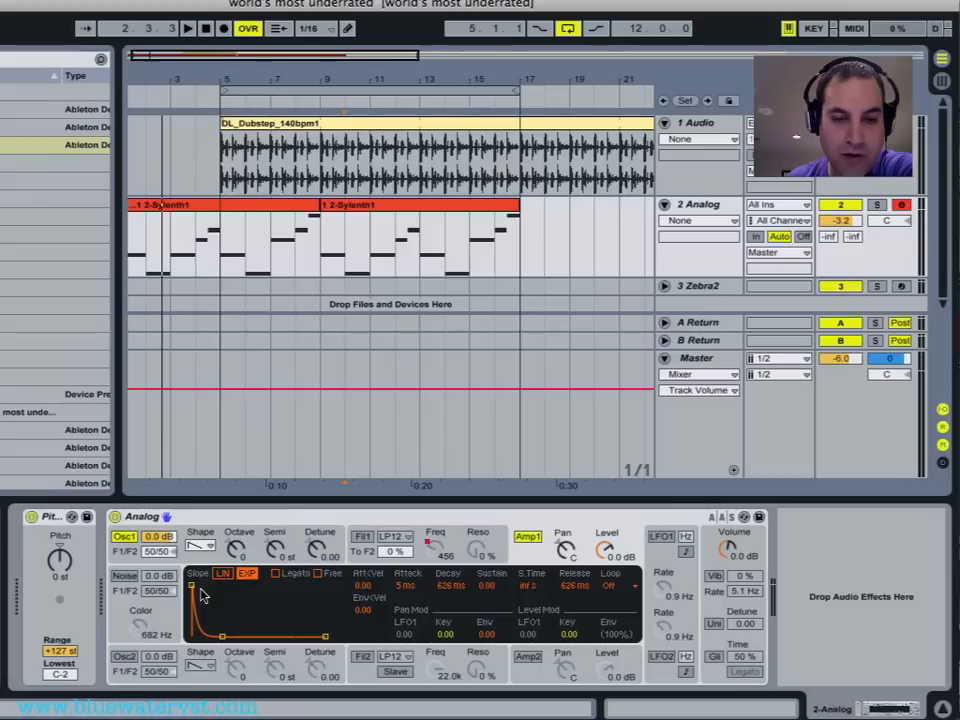
pyautogui.click(415, 592)
pyautogui.click(452, 588)
pyautogui.click(478, 589)
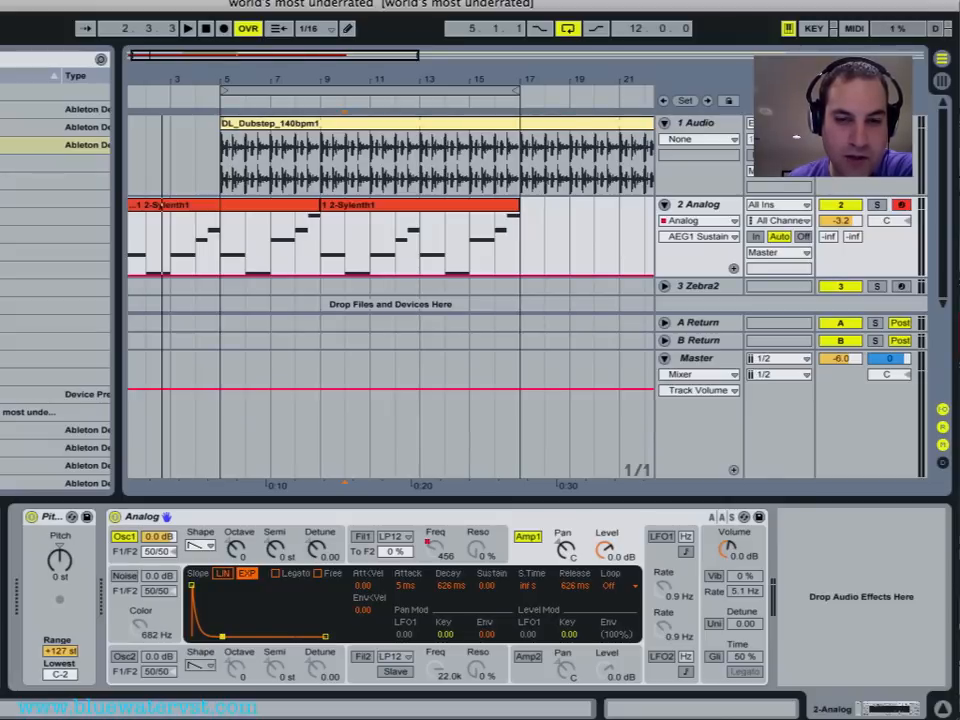
pyautogui.moveTo(222, 632); pyautogui.dragTo(223, 597)
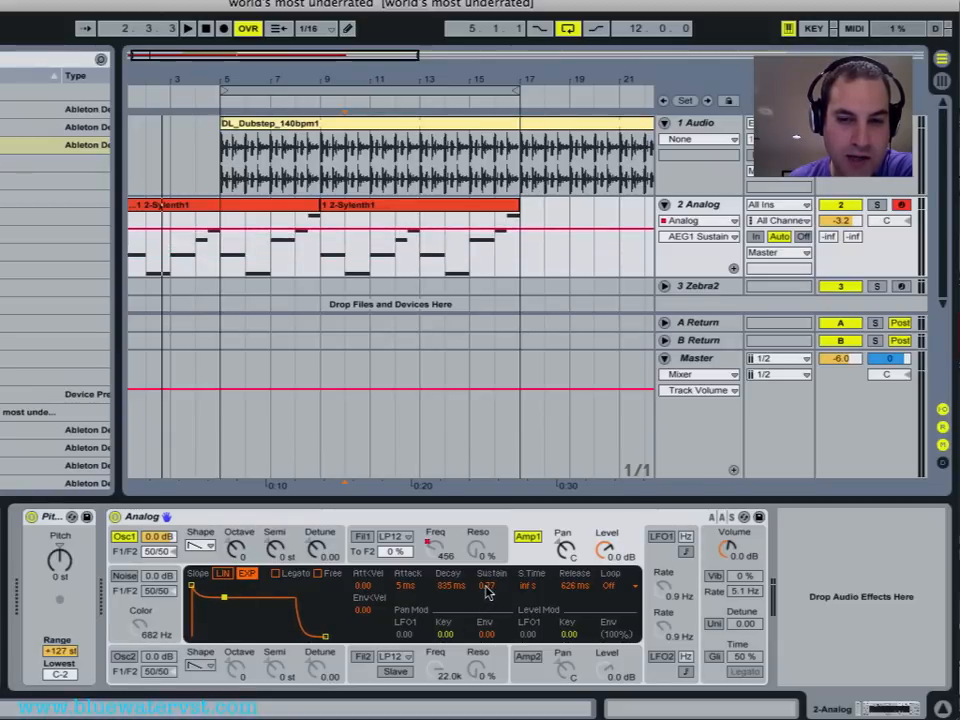
pyautogui.moveTo(225, 598); pyautogui.dragTo(225, 589)
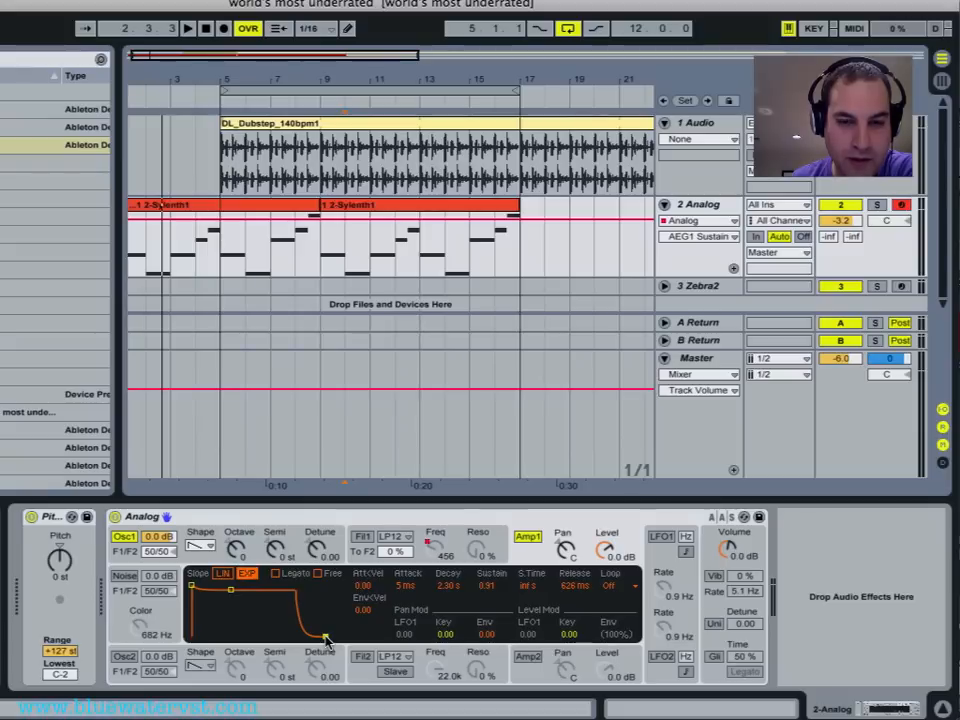
pyautogui.moveTo(326, 640); pyautogui.dragTo(295, 636)
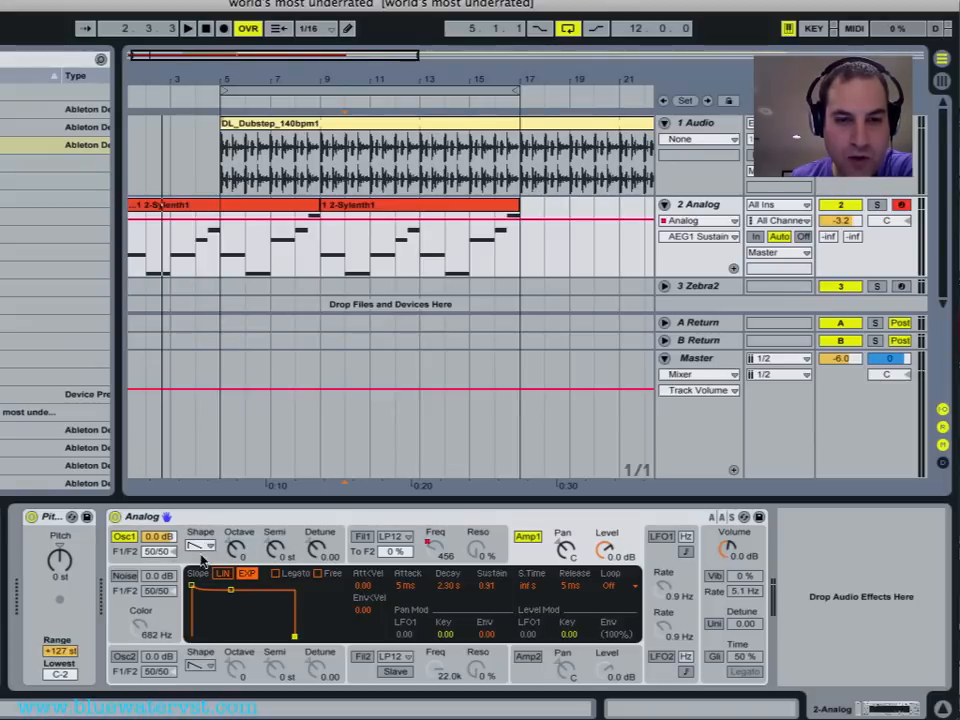
# - Set Osc1 to a square wave and lower its octave to -1
pyautogui.click(201, 548)
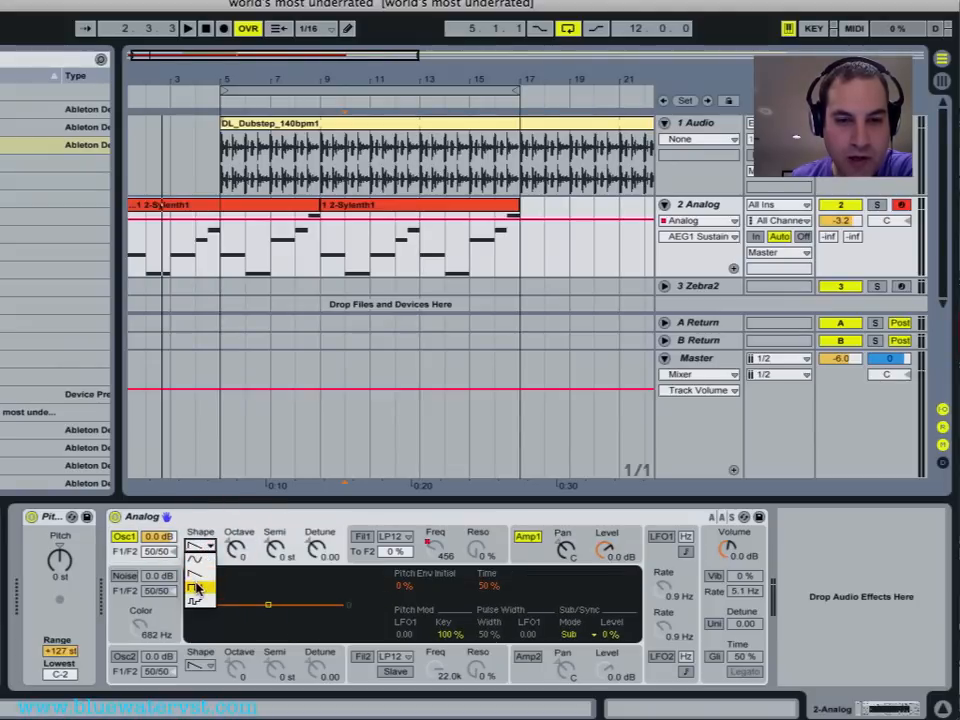
pyautogui.click(196, 588)
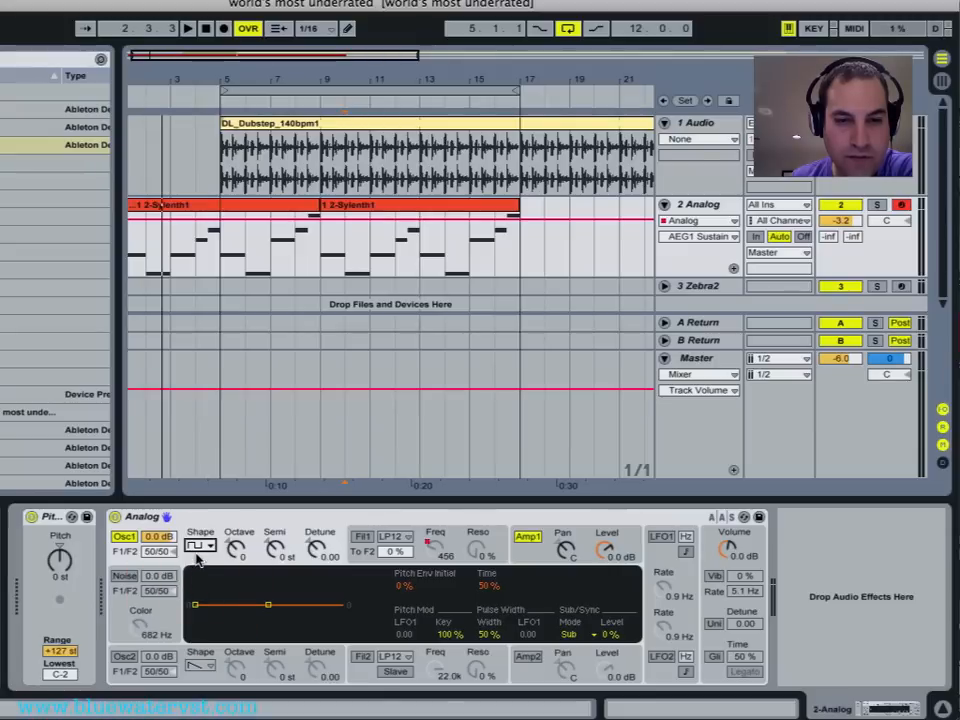
pyautogui.click(233, 549)
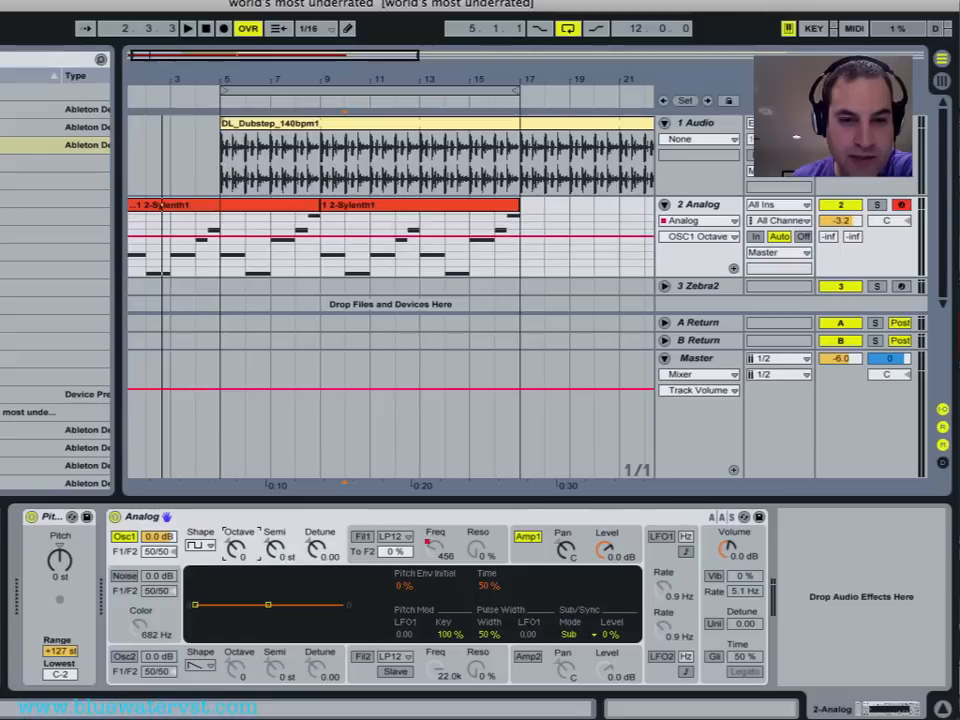
pyautogui.moveTo(233, 549); pyautogui.dragTo(233, 556)
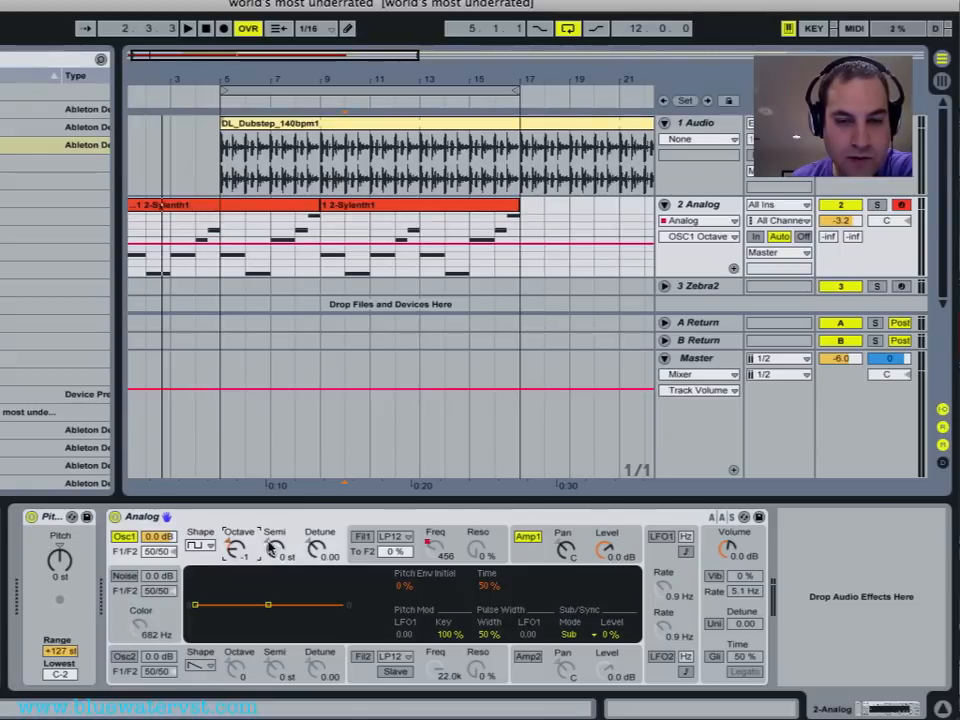
# - Switch on Osc2 and set its shape to a square wave
pyautogui.click(132, 657)
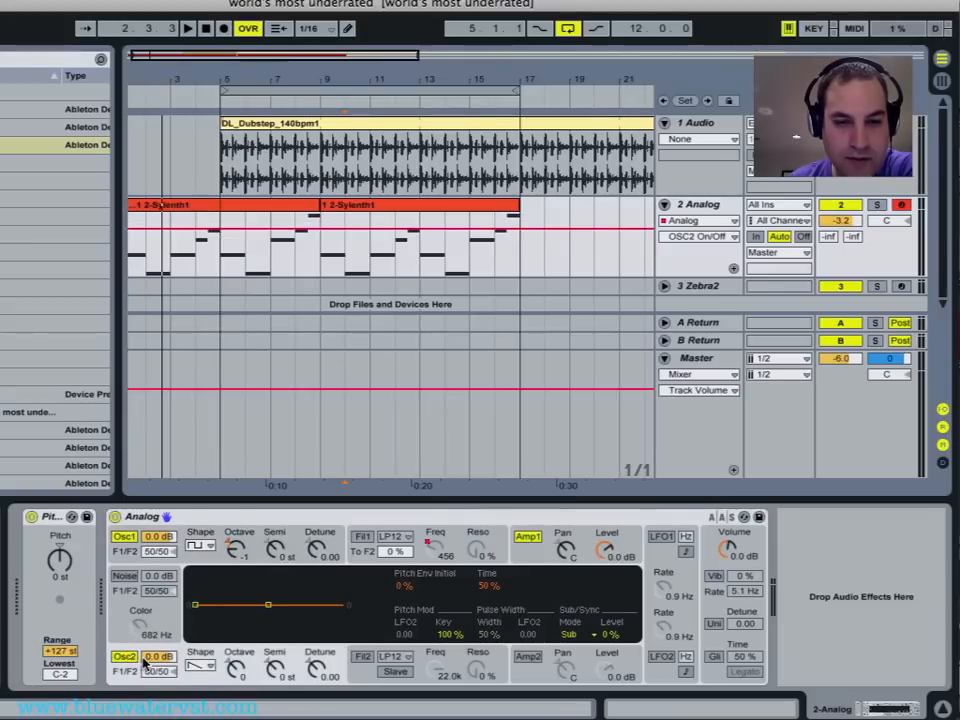
pyautogui.click(197, 664)
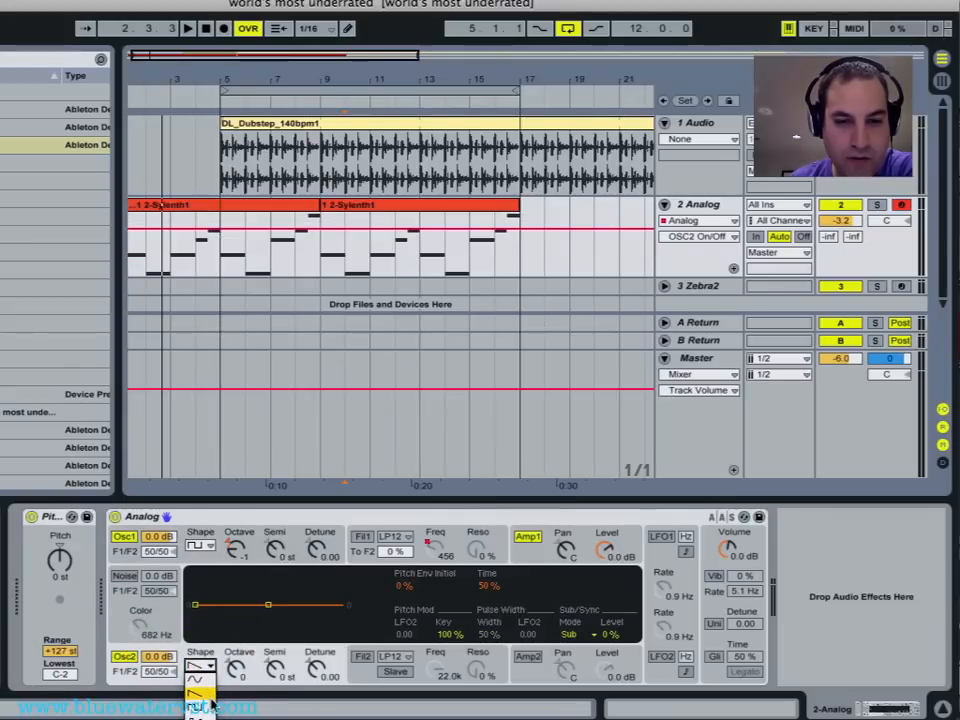
pyautogui.click(211, 705)
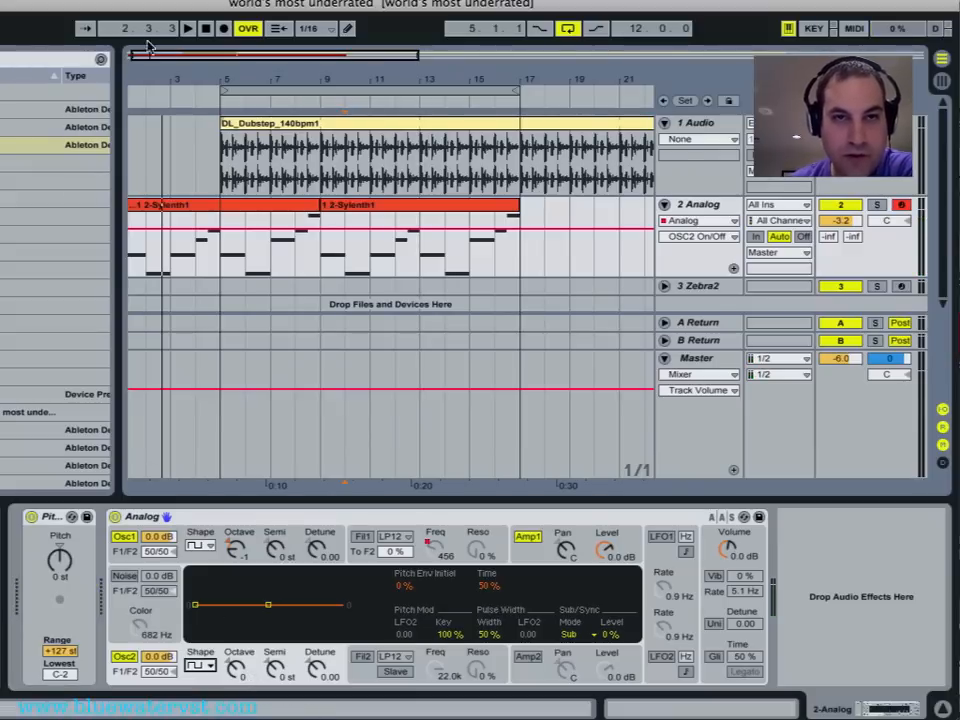
# - Play the bass line and lower the 2 Analog track's volume to -3.4 dB while listening
pyautogui.click(203, 28)
pyautogui.click(187, 28)
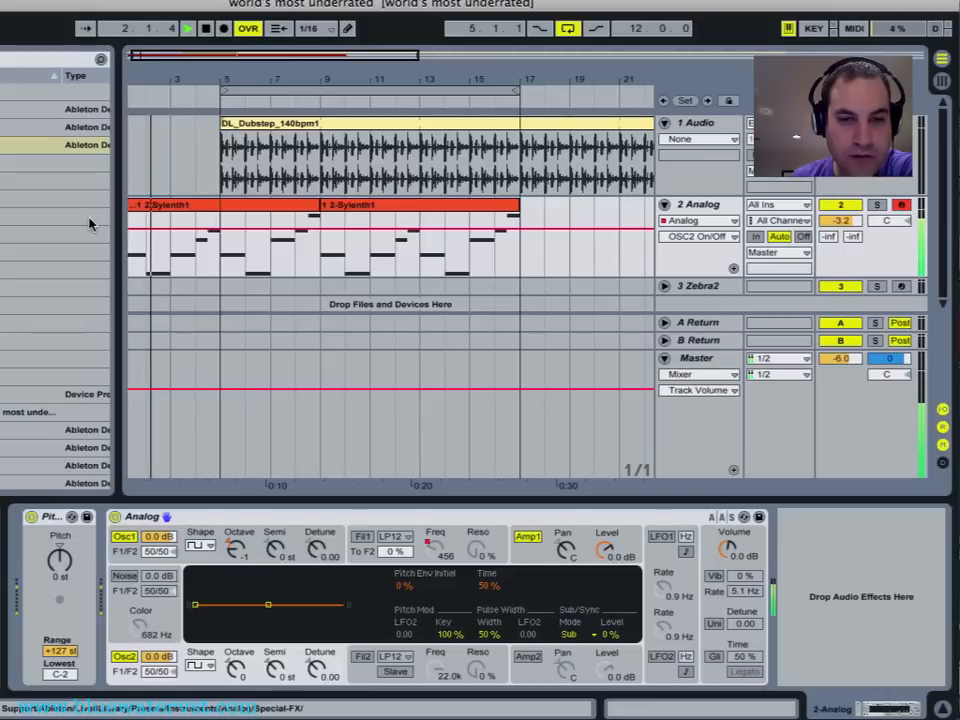
pyautogui.click(838, 220)
pyautogui.moveTo(831, 218); pyautogui.dragTo(831, 221)
pyautogui.press('space')
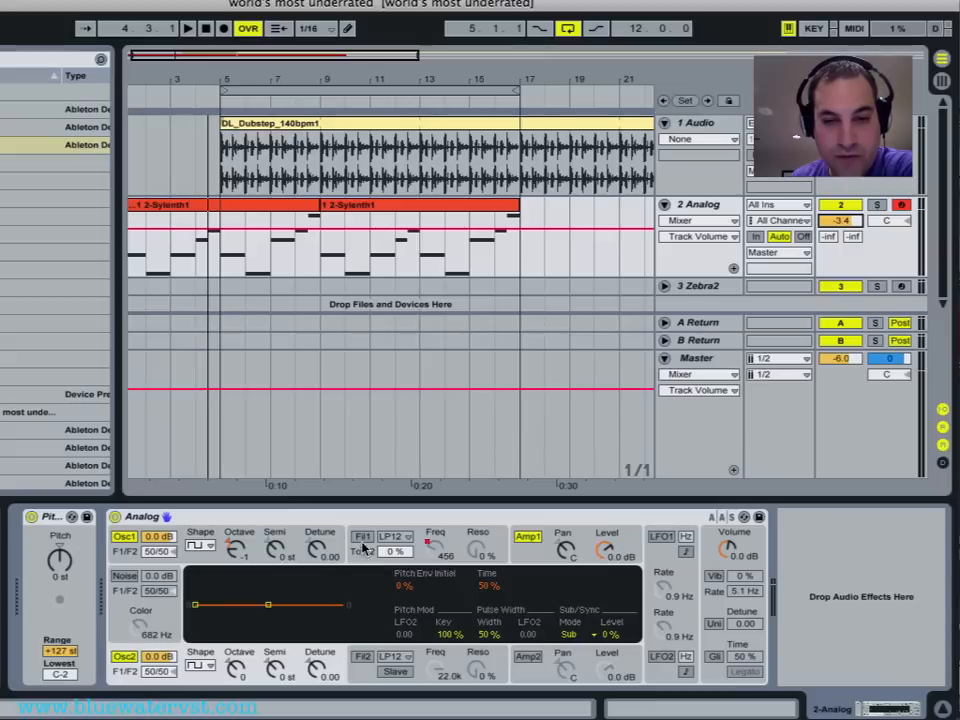
# - Enable Fil1, apply the quick routing that sends both oscillators only to F1, and audition the sound
pyautogui.click(362, 539)
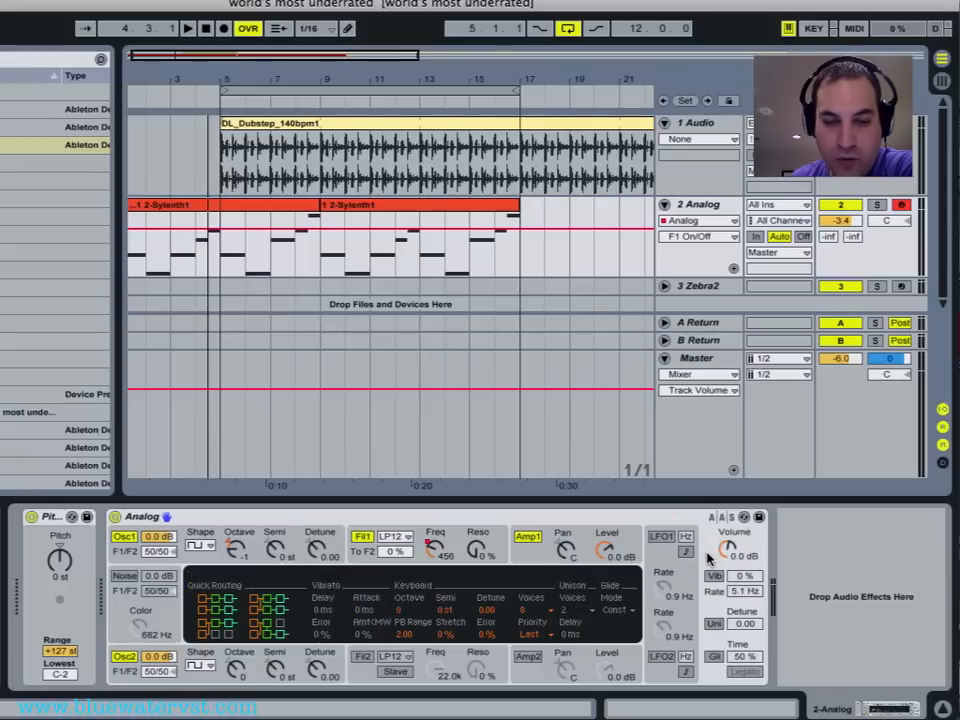
pyautogui.click(227, 630)
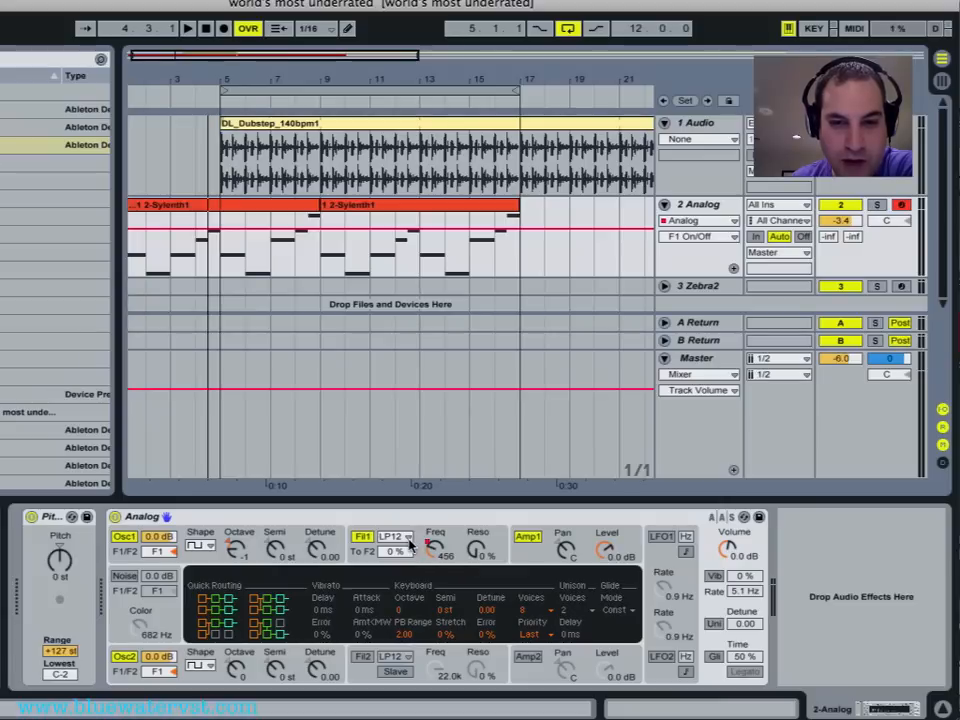
pyautogui.press('space')
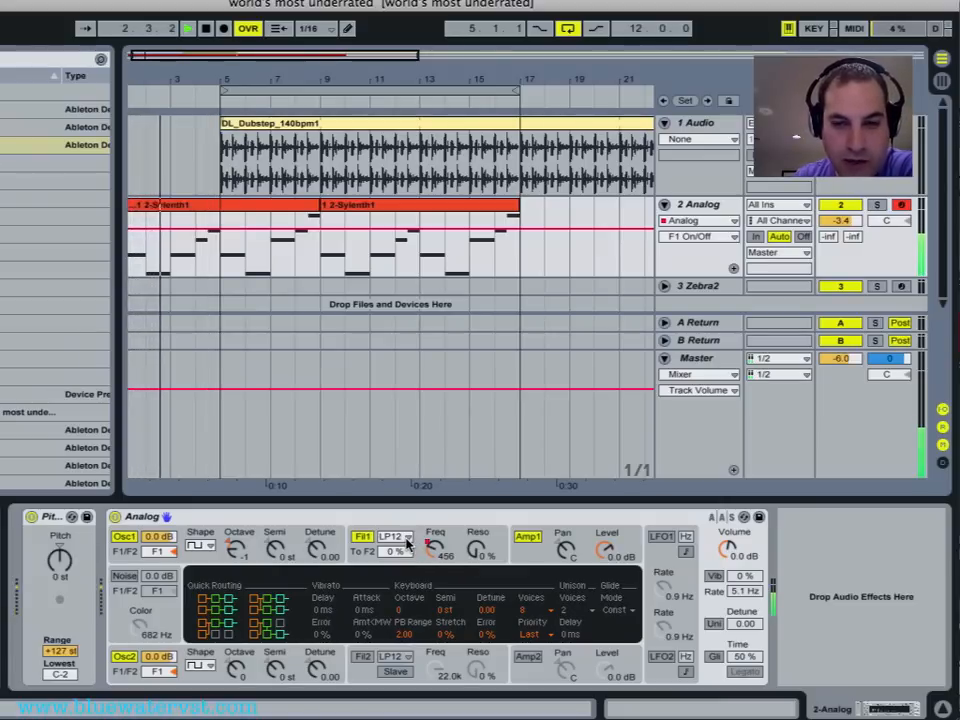
pyautogui.press('space')
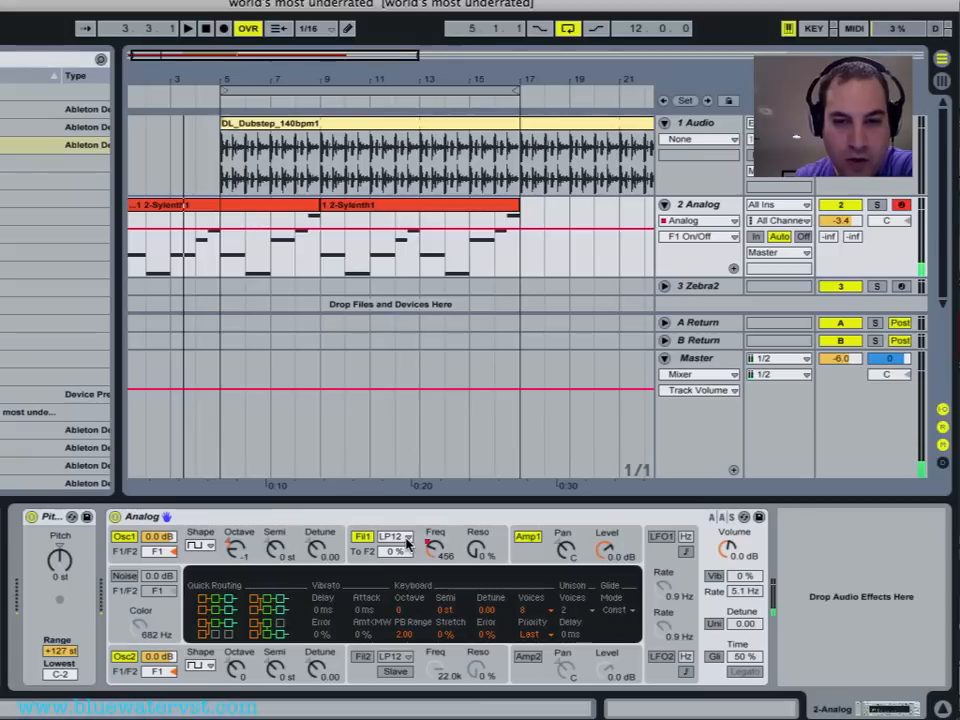
# - Change Fil1 to the BP12 type and set its resonance to 40 % after auditioning it during playback
pyautogui.click(407, 540)
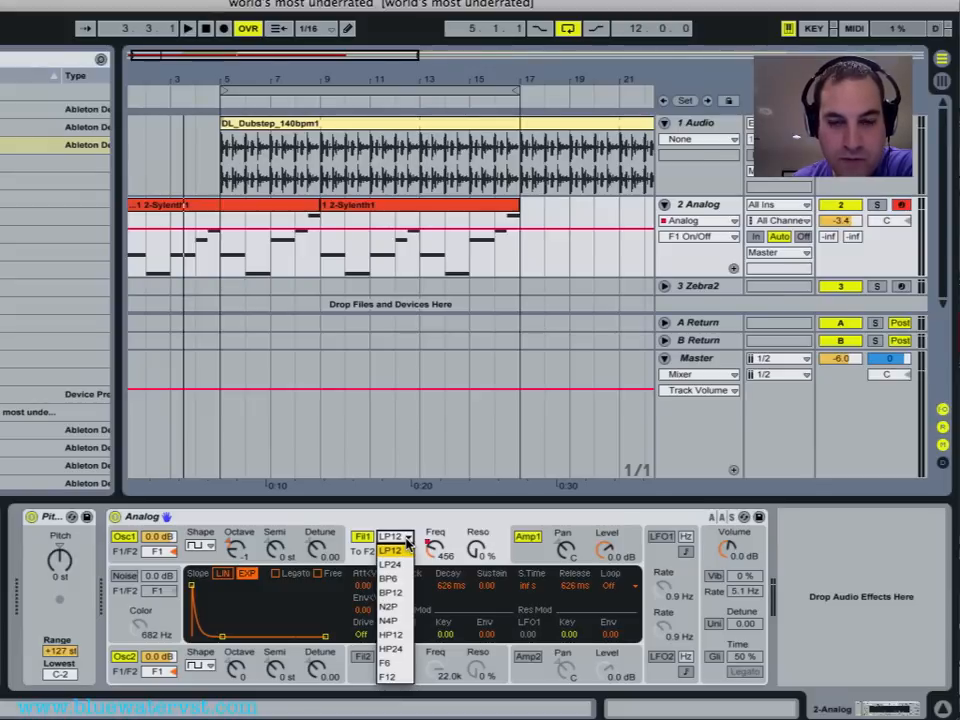
pyautogui.click(390, 592)
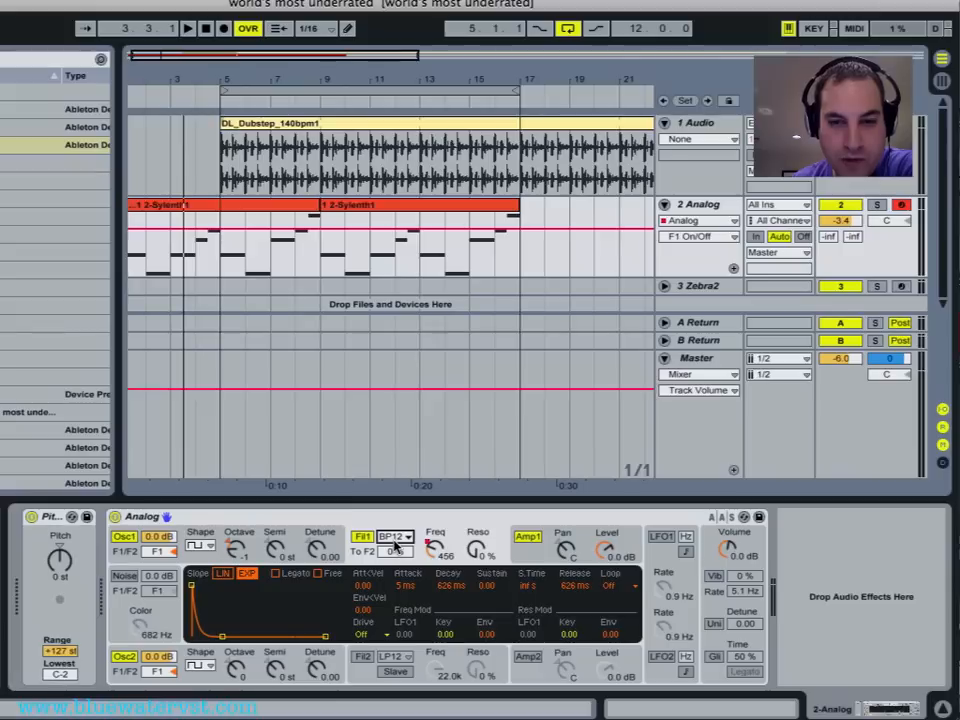
pyautogui.press('space')
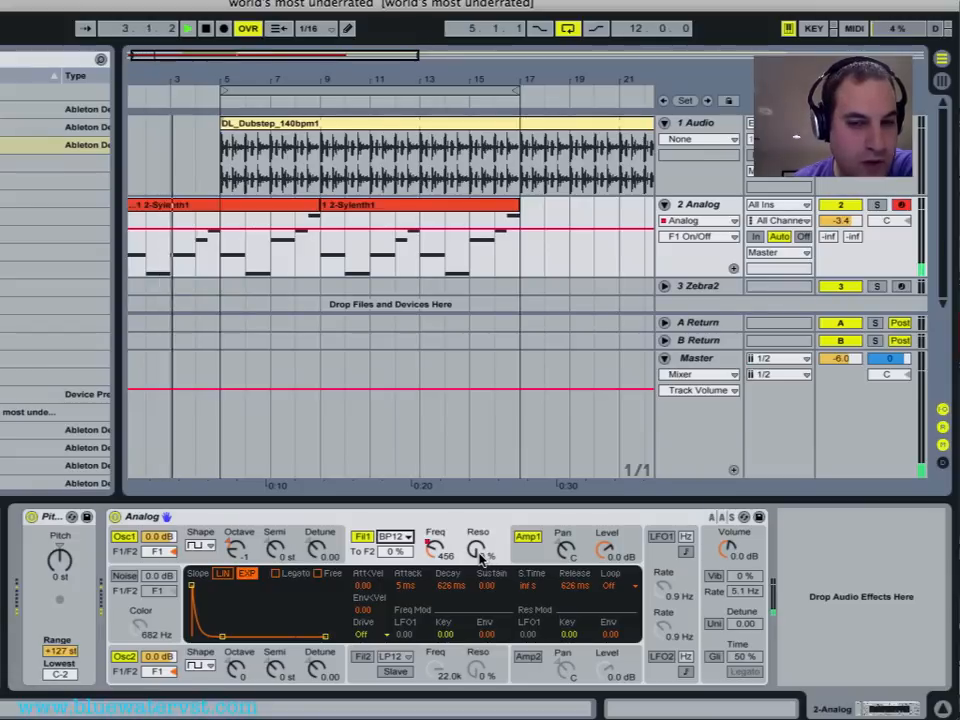
pyautogui.moveTo(481, 559); pyautogui.dragTo(481, 518)
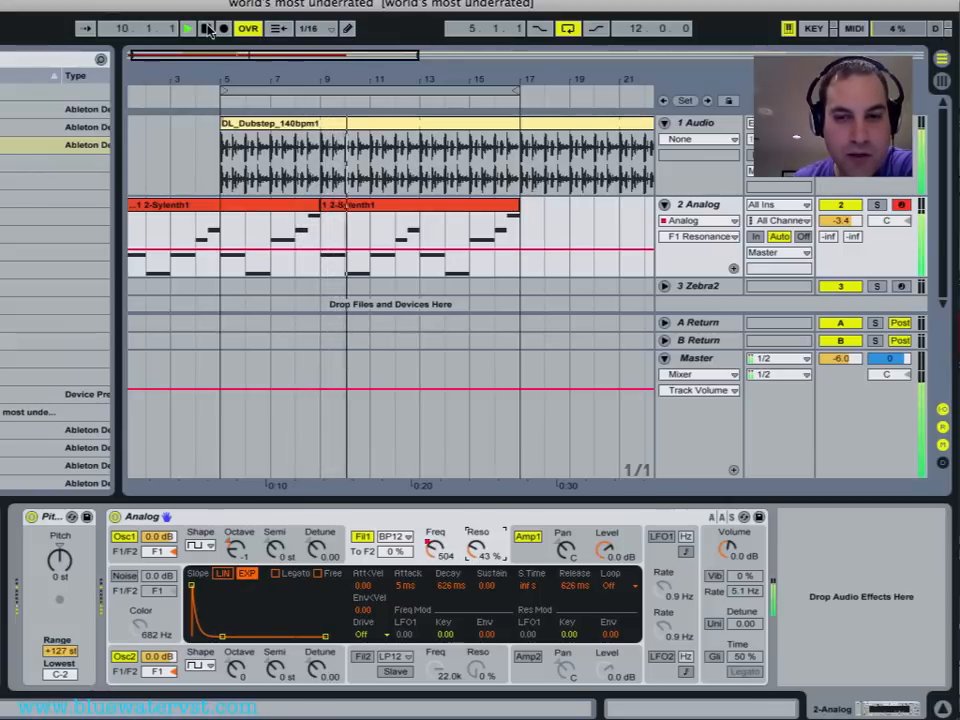
pyautogui.click(206, 28)
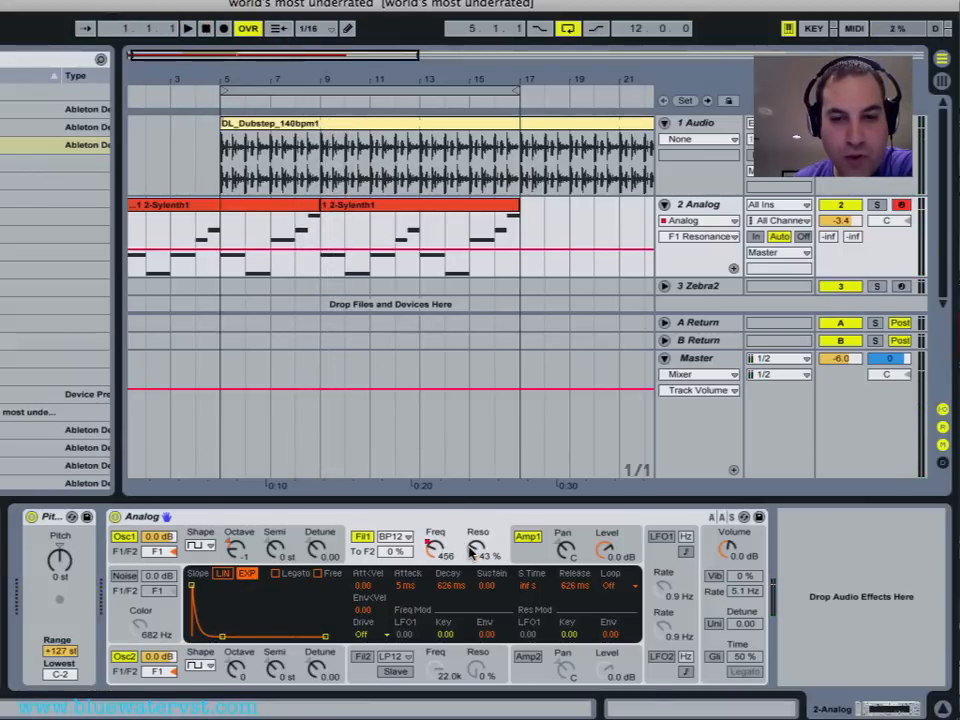
pyautogui.moveTo(471, 553); pyautogui.dragTo(471, 559)
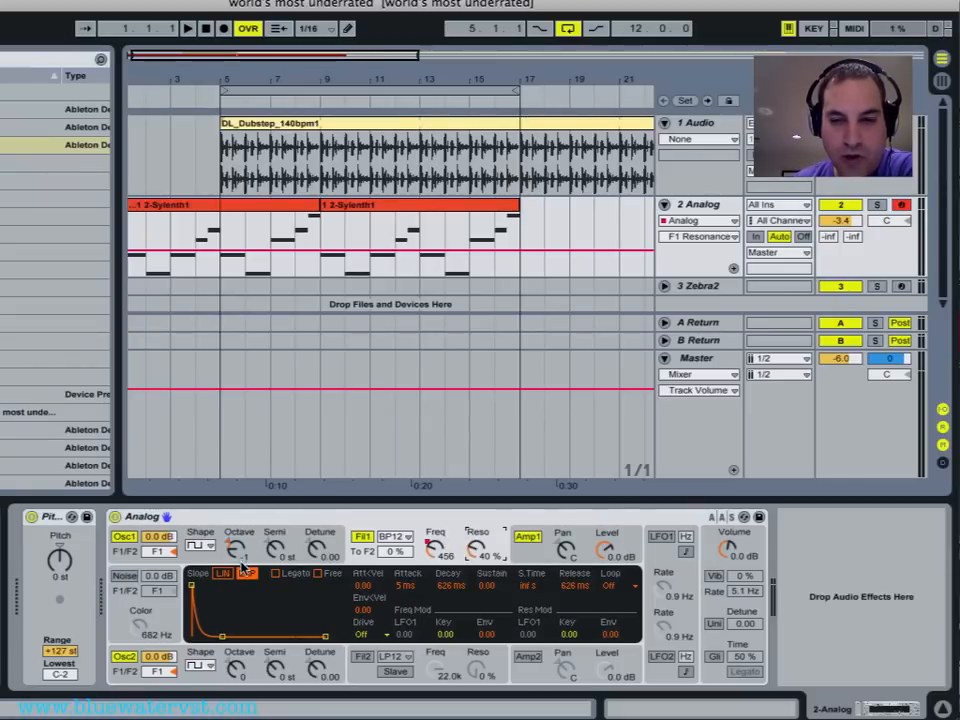
# - Switch on LFO1 and sync its rate to the song tempo
pyautogui.click(665, 556)
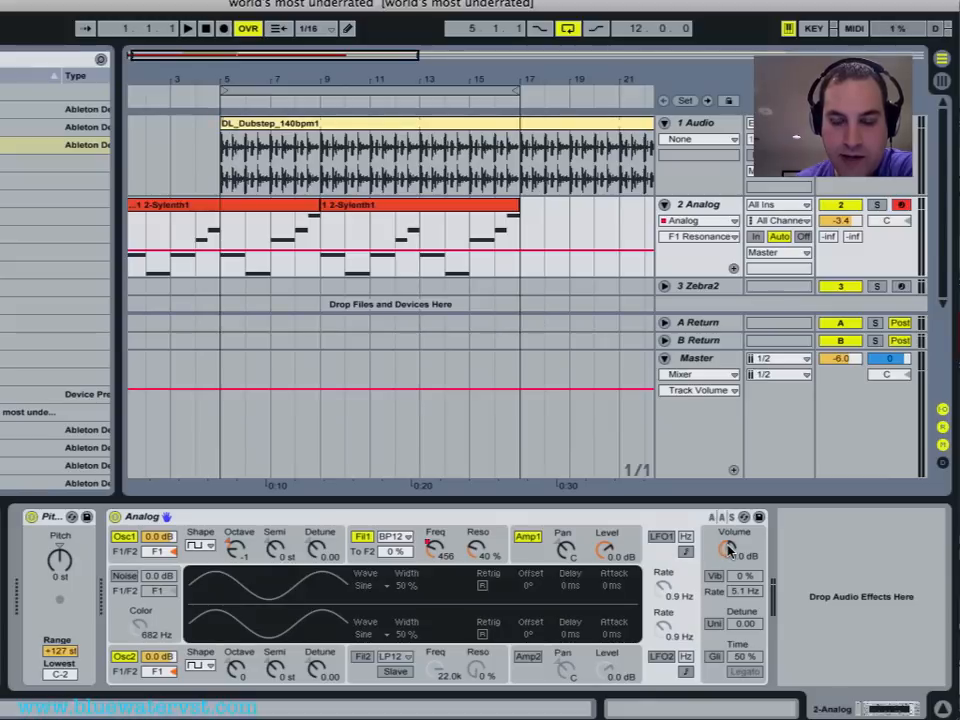
pyautogui.click(663, 540)
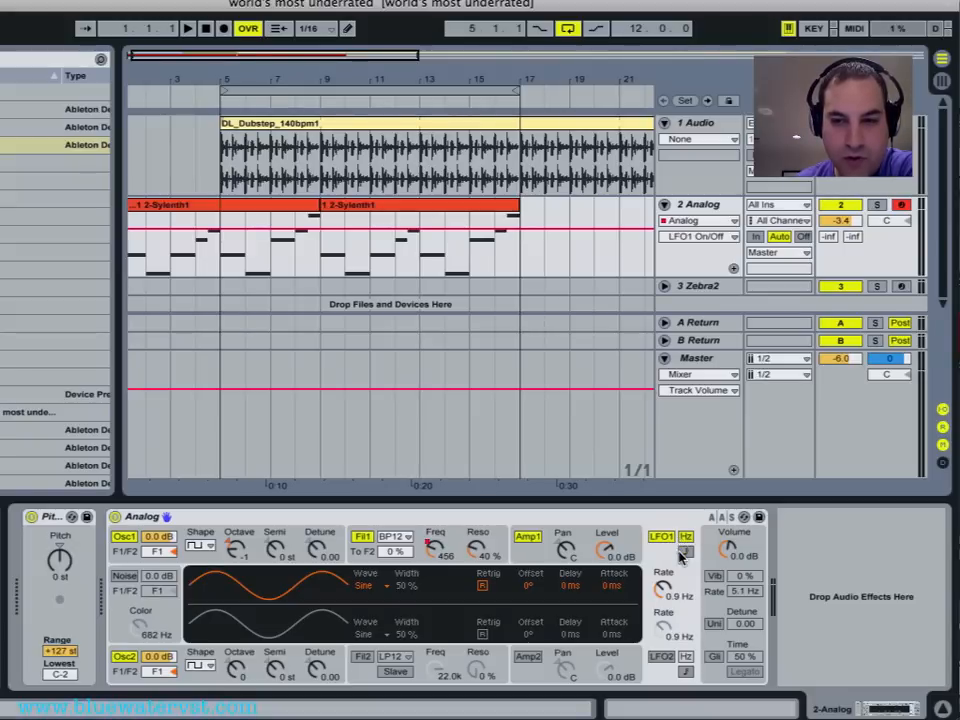
pyautogui.moveTo(664, 586)
pyautogui.mouseDown()
pyautogui.moveTo(662, 606)
pyautogui.moveTo(662, 576)
pyautogui.moveTo(669, 610)
pyautogui.mouseUp()
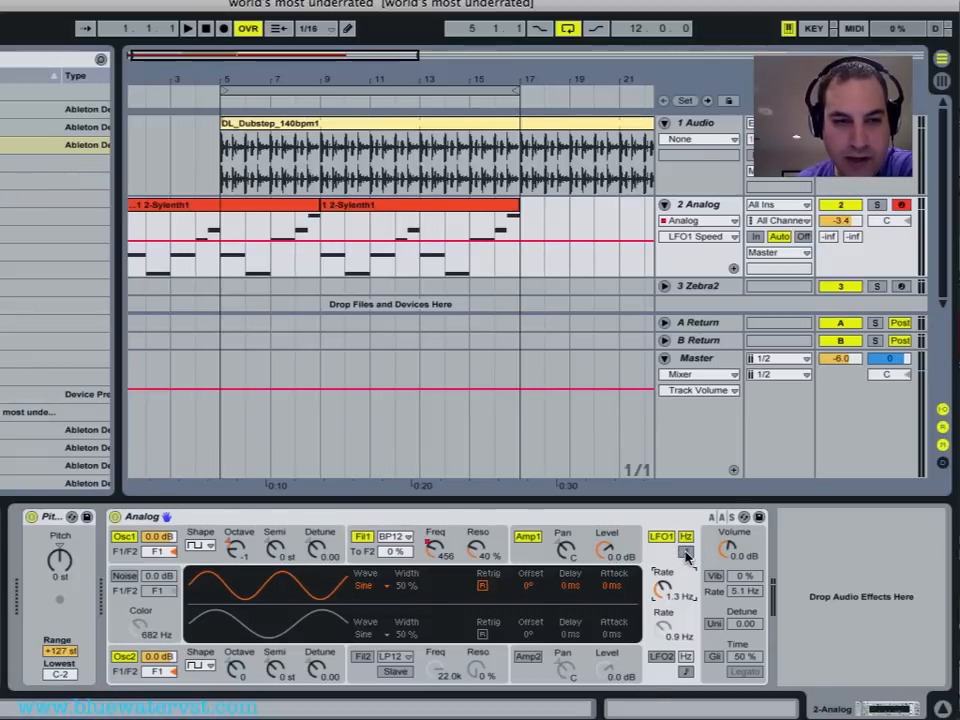
pyautogui.click(685, 552)
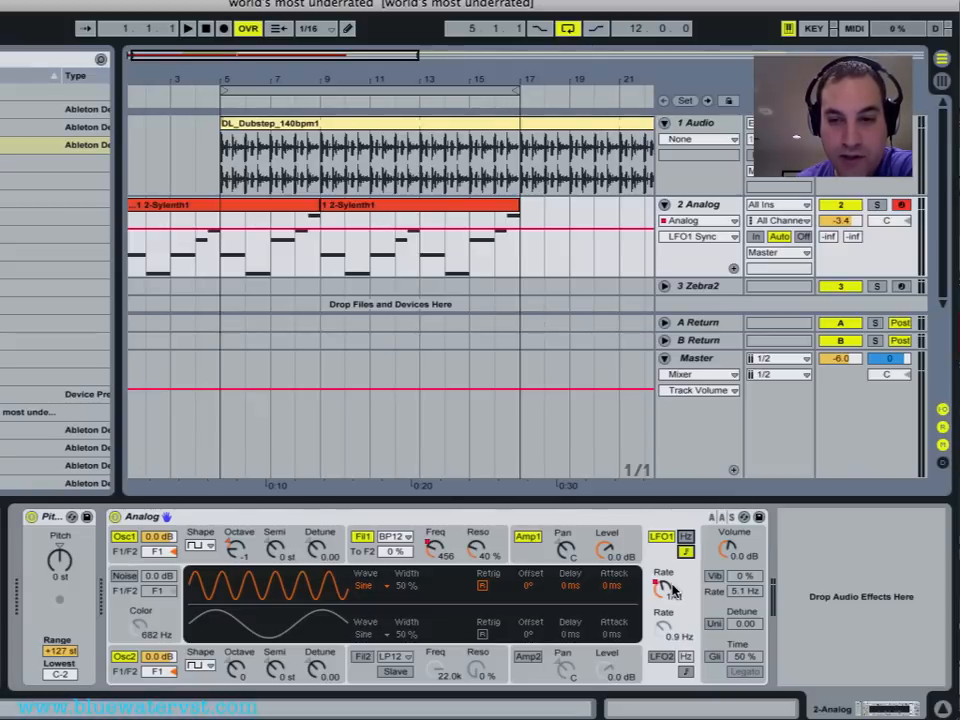
# - Try other synced LFO1 rates, such as 1/4d and 1/2t, and restore the overridden rate automation
pyautogui.moveTo(665, 597); pyautogui.dragTo(662, 587)
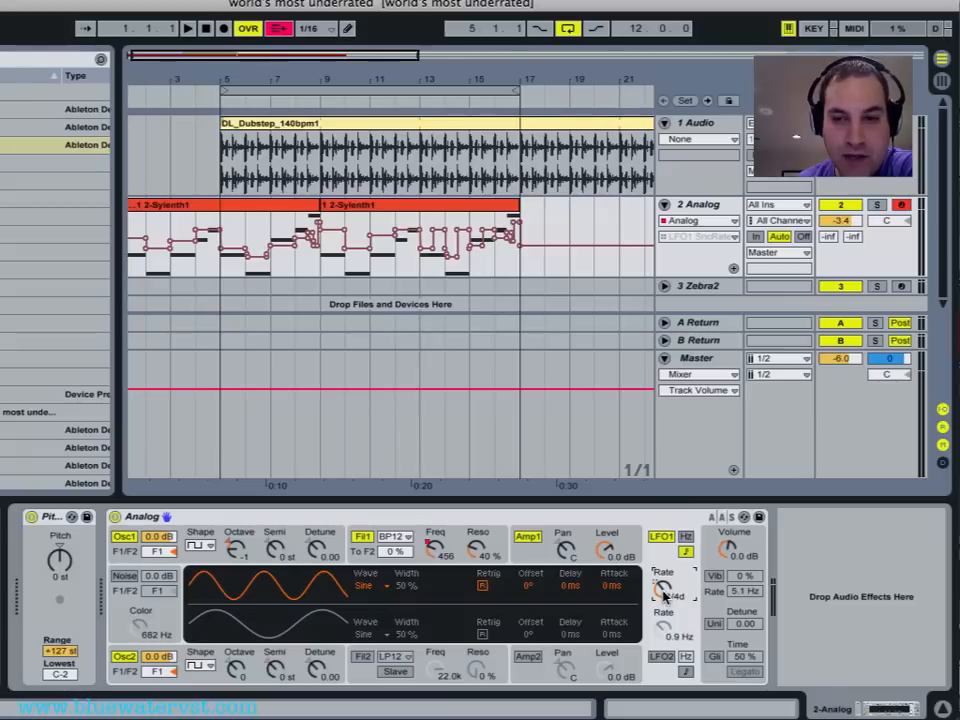
pyautogui.moveTo(662, 587); pyautogui.dragTo(662, 585)
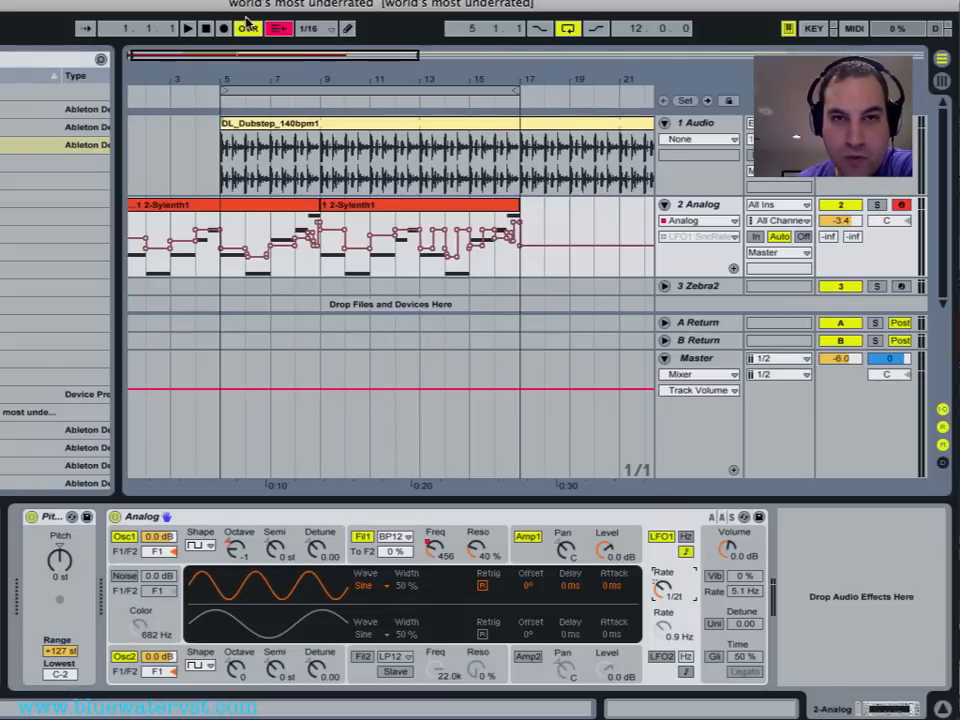
pyautogui.click(279, 28)
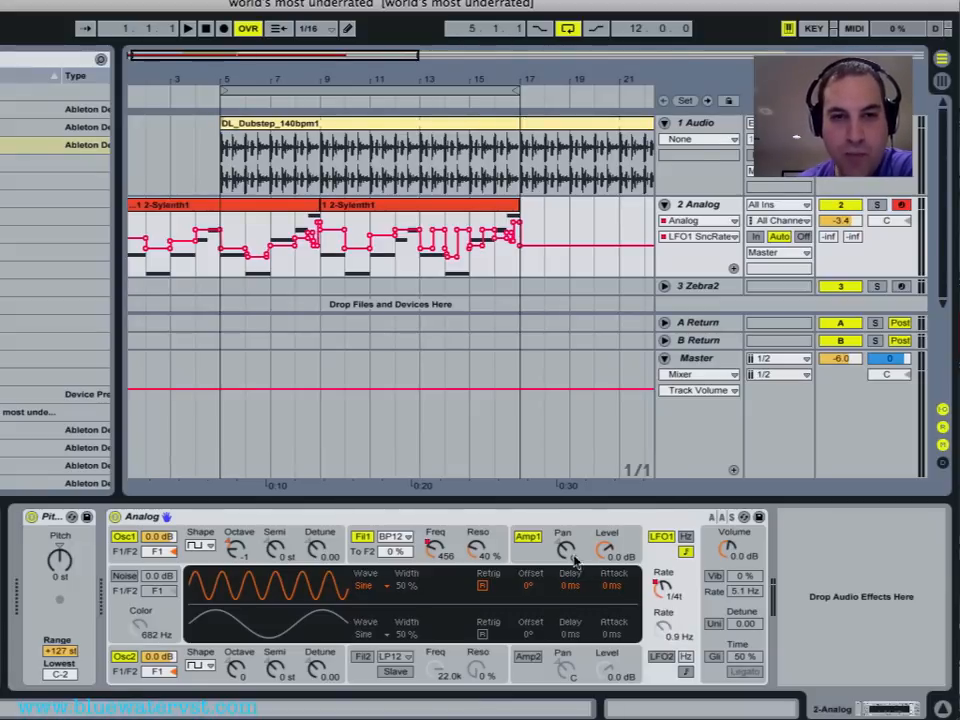
# - Play the bass line to check how the automated LFO1 rate changes across the clip
pyautogui.press('space')
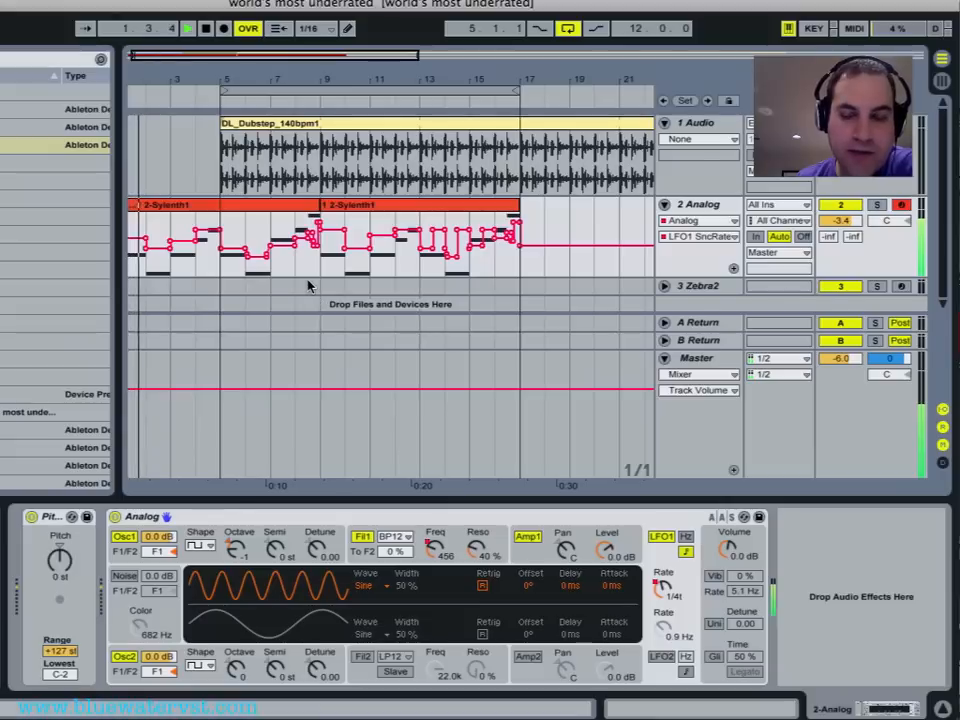
pyautogui.moveTo(663, 588); pyautogui.dragTo(652, 540)
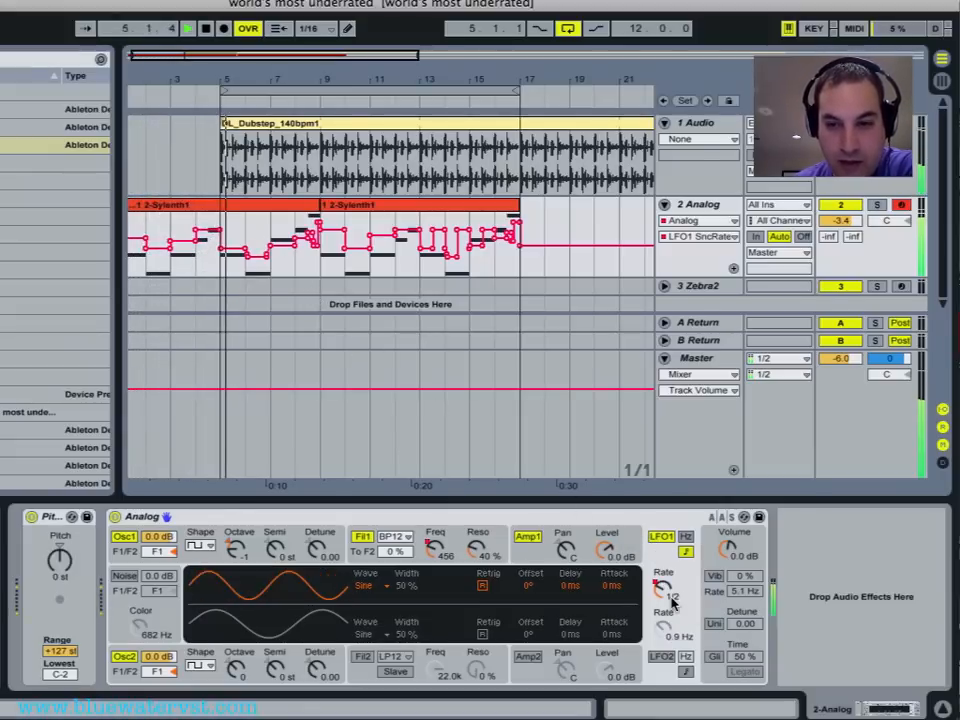
pyautogui.press('space')
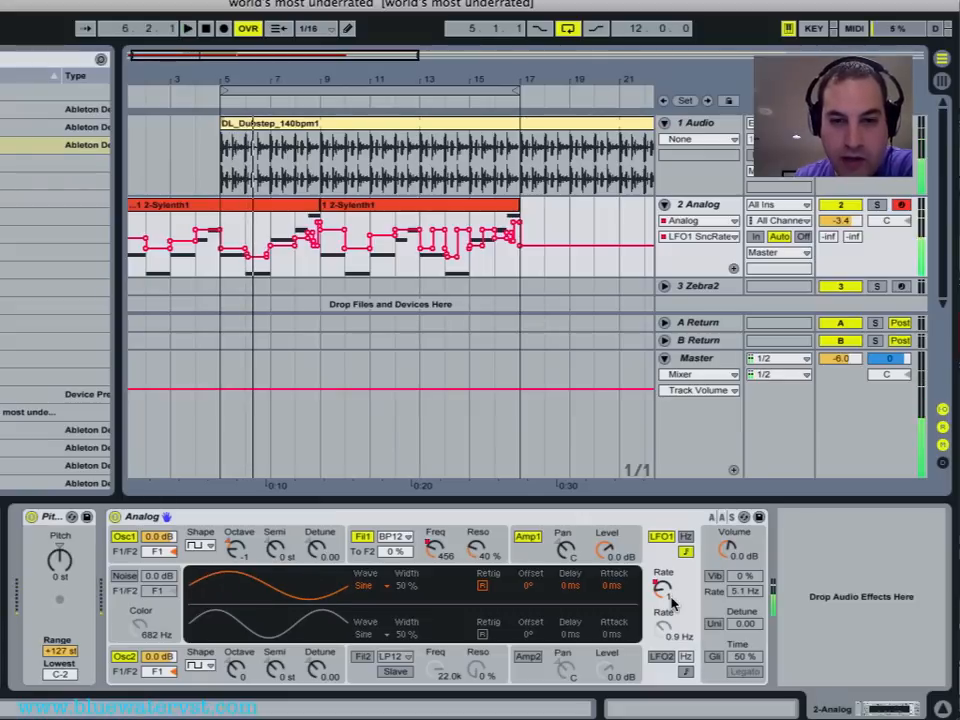
# - Set the LFO1 frequency modulation of Fil1 to -1.82 while the bass line plays
pyautogui.click(424, 558)
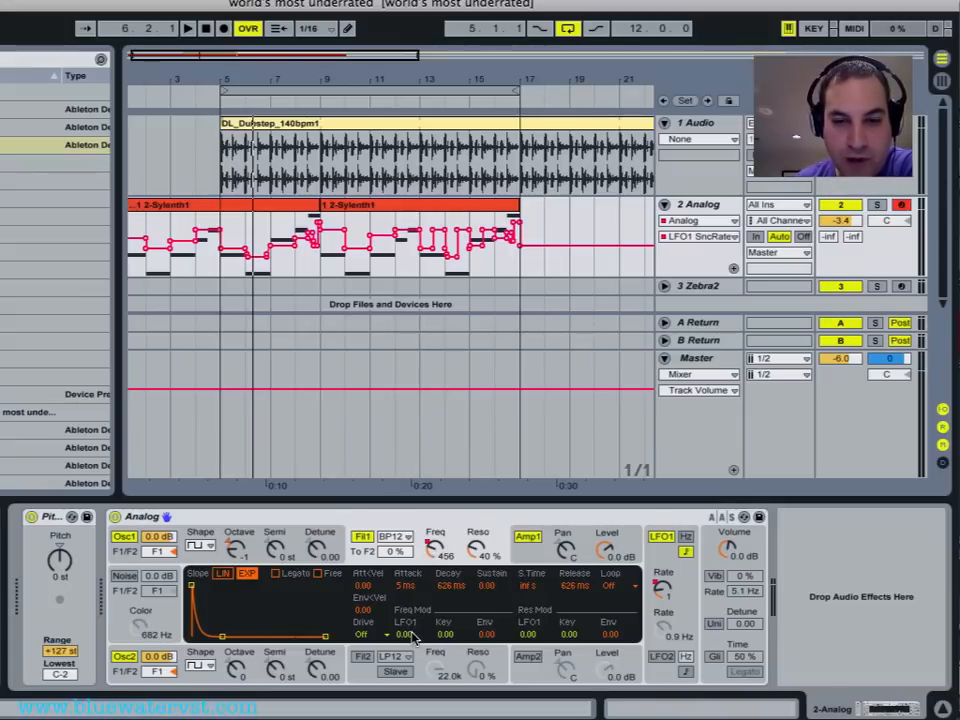
pyautogui.click(416, 559)
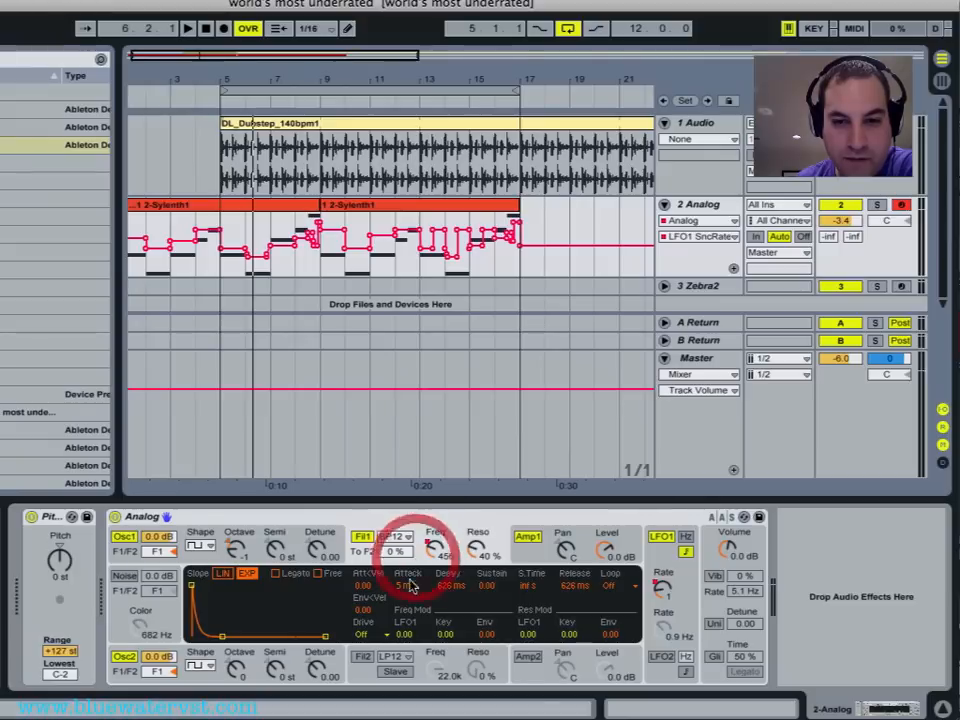
pyautogui.click(386, 634)
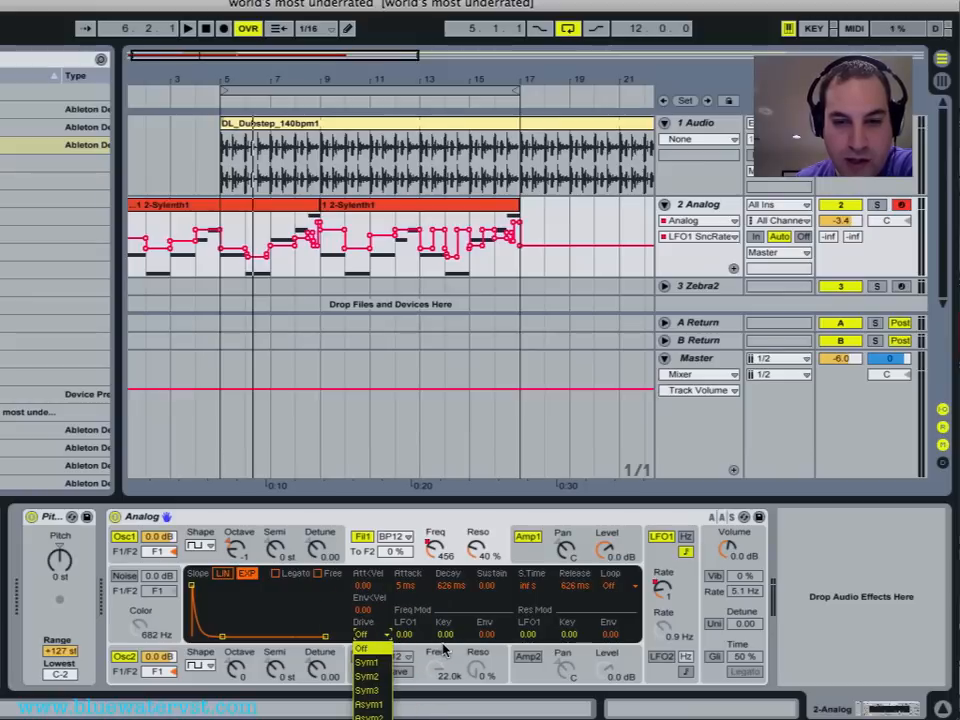
pyautogui.click(421, 635)
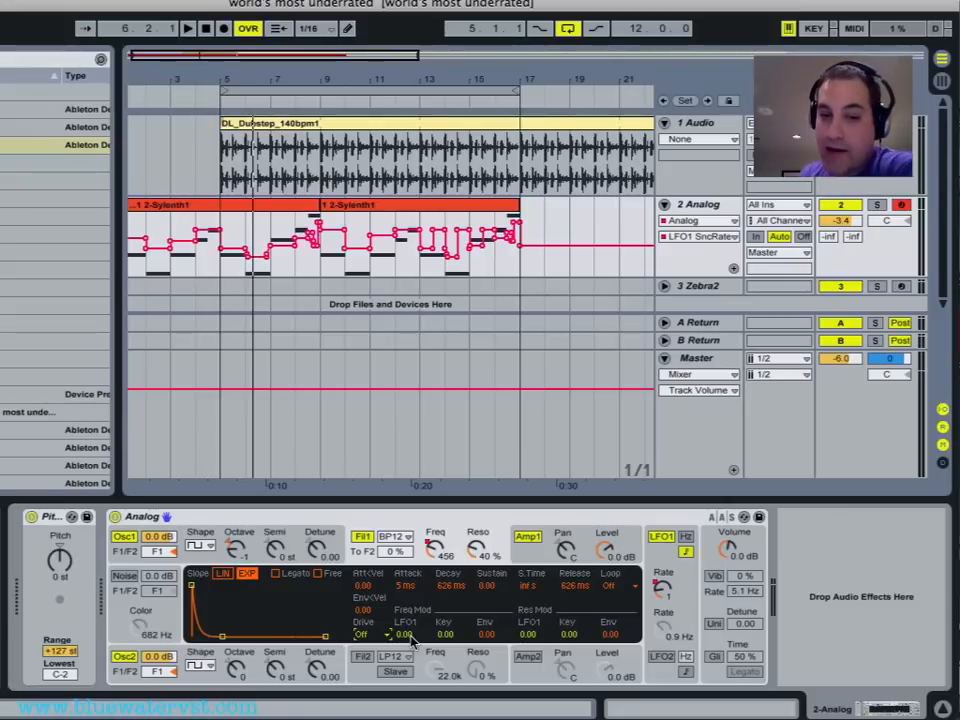
pyautogui.moveTo(409, 636)
pyautogui.mouseDown()
pyautogui.moveTo(409, 600)
pyautogui.moveTo(409, 657)
pyautogui.mouseUp()
pyautogui.moveTo(404, 634); pyautogui.dragTo(404, 636)
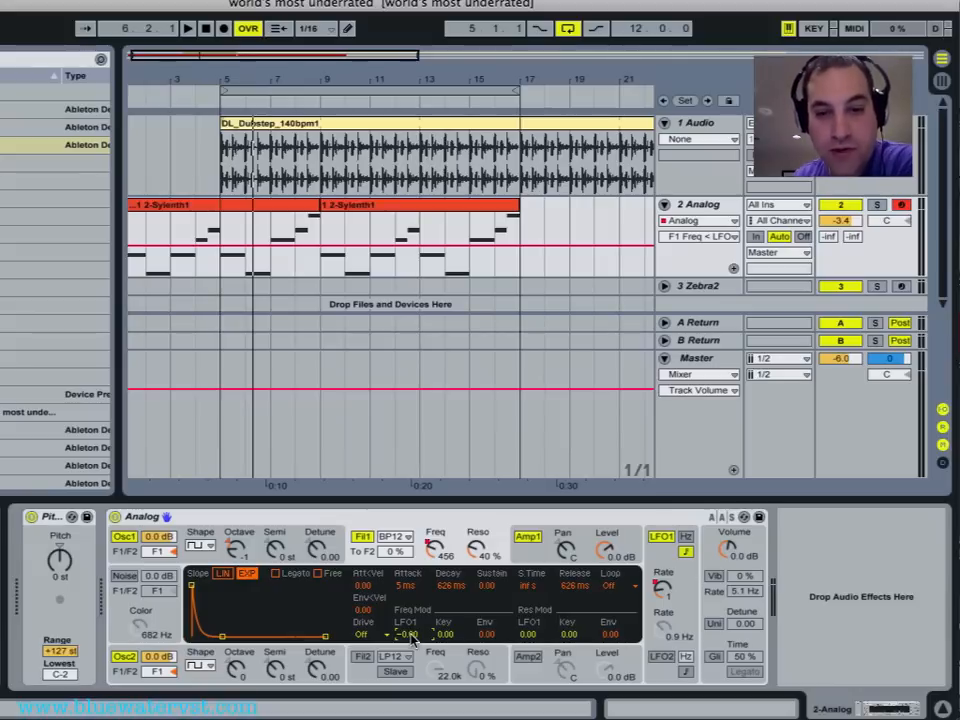
pyautogui.press('space')
pyautogui.moveTo(411, 636); pyautogui.dragTo(411, 719)
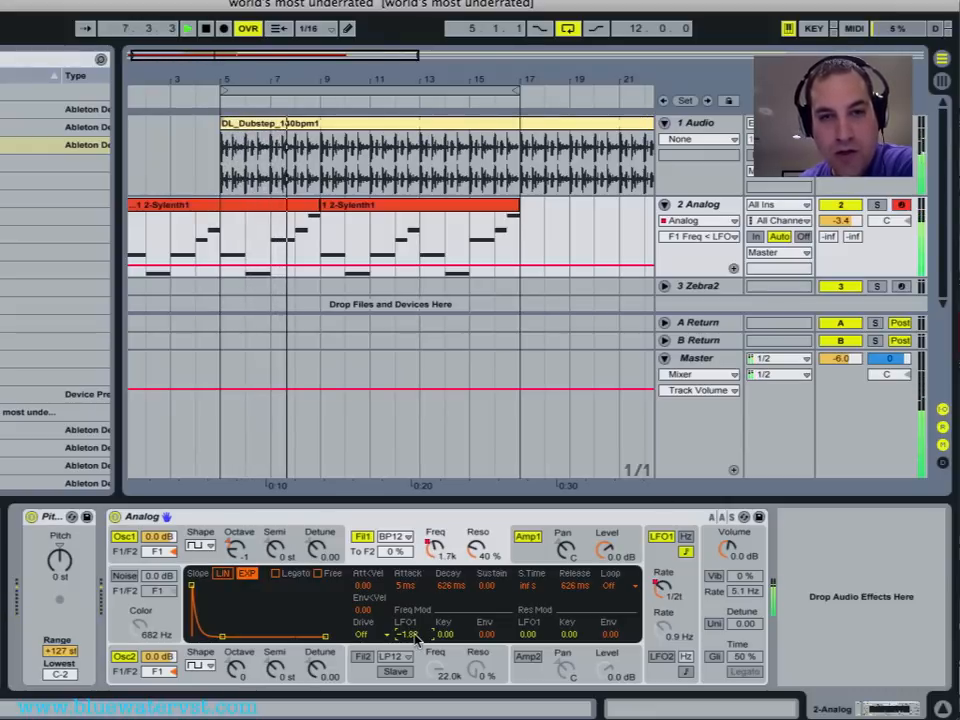
# - Examine the F1 Freq and LFO1 Sync Rate automation on the 2 Analog track during playback
pyautogui.click(718, 237)
pyautogui.click(700, 460)
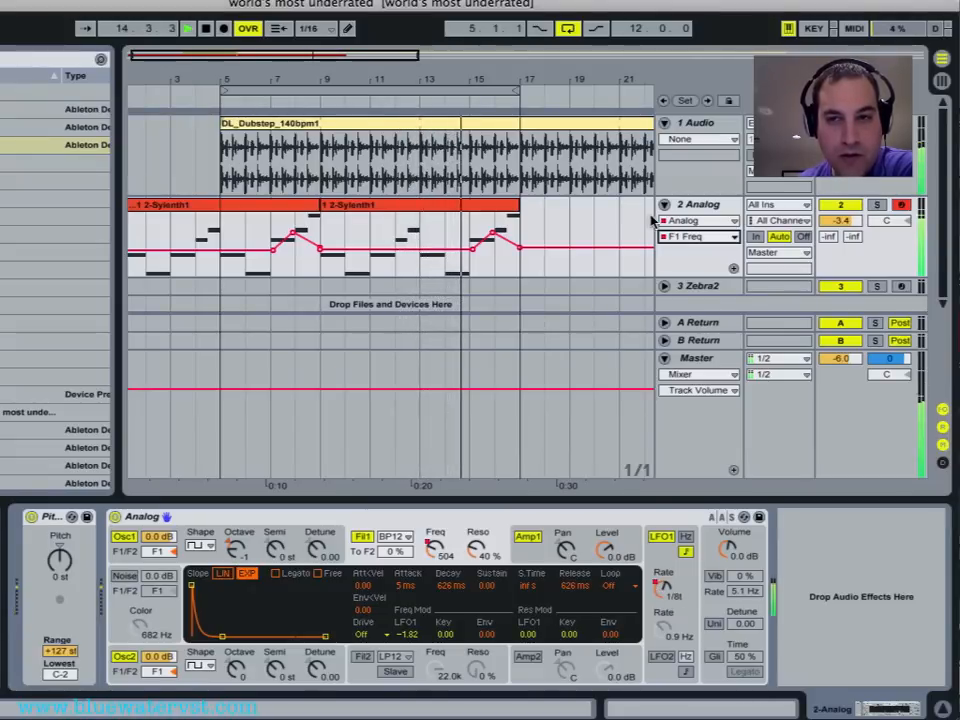
pyautogui.click(690, 237)
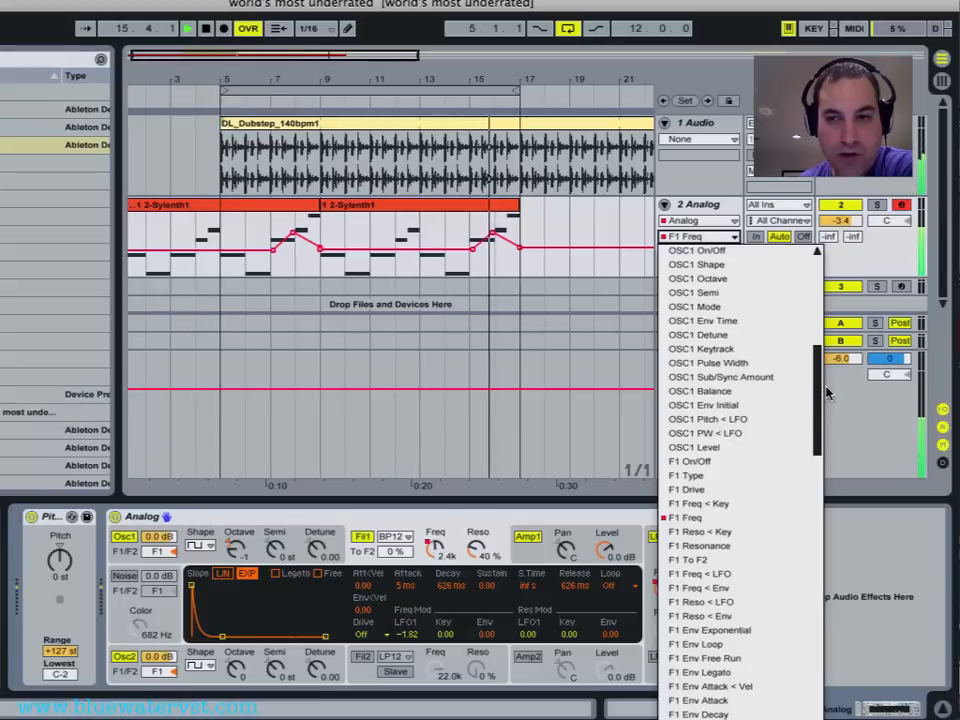
pyautogui.moveTo(814, 403); pyautogui.dragTo(810, 508)
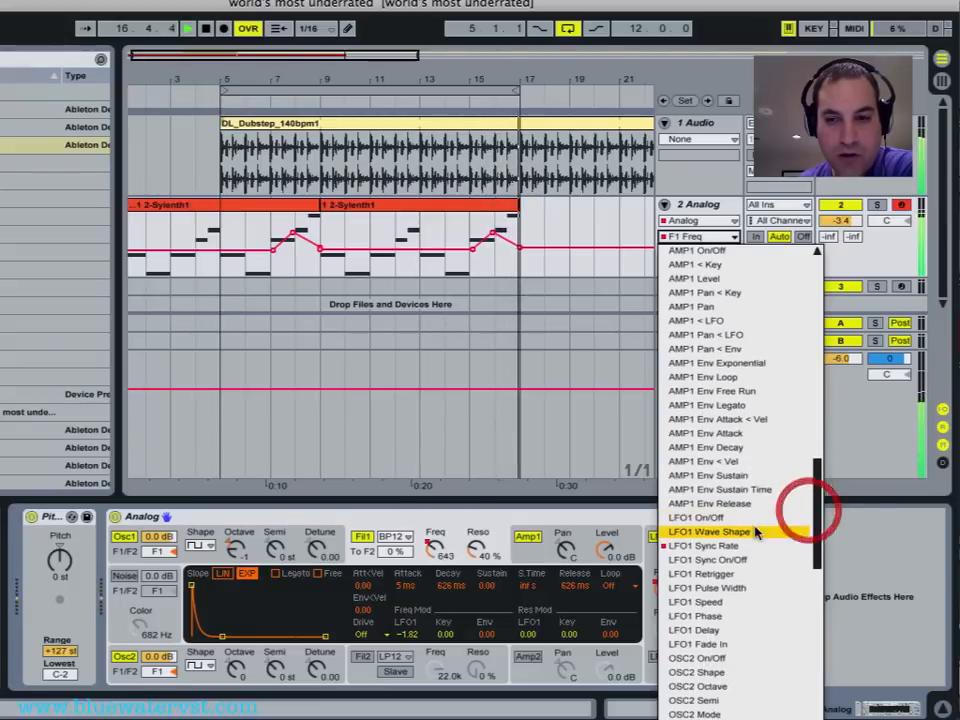
pyautogui.click(746, 545)
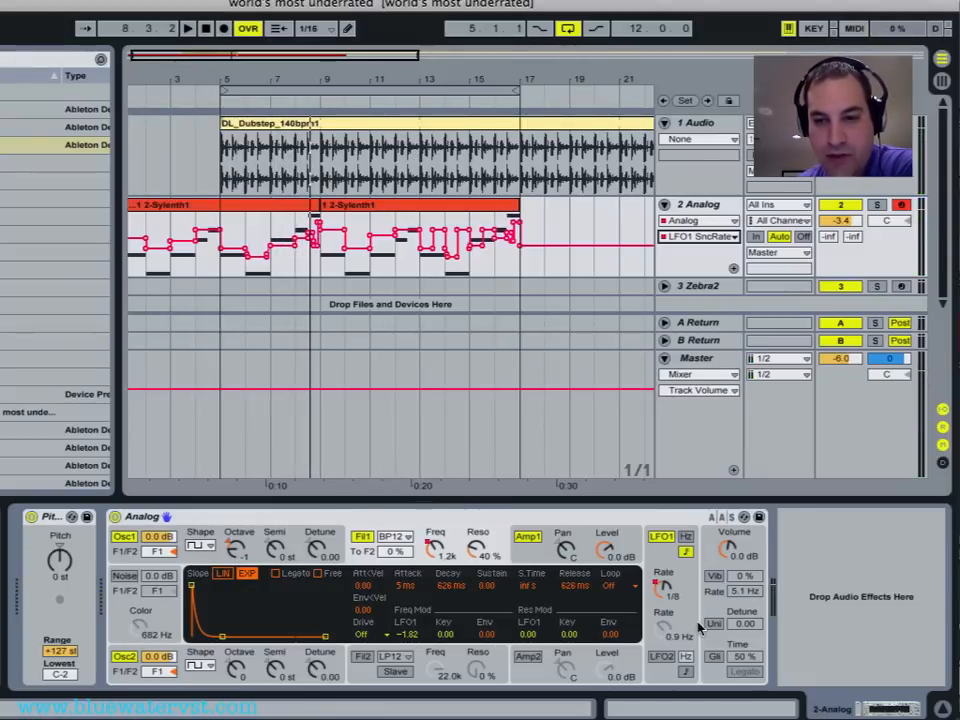
# - Enable unison with a detune of 15.62 and glide with a time of 16 %, auditioning the sound
pyautogui.click(710, 624)
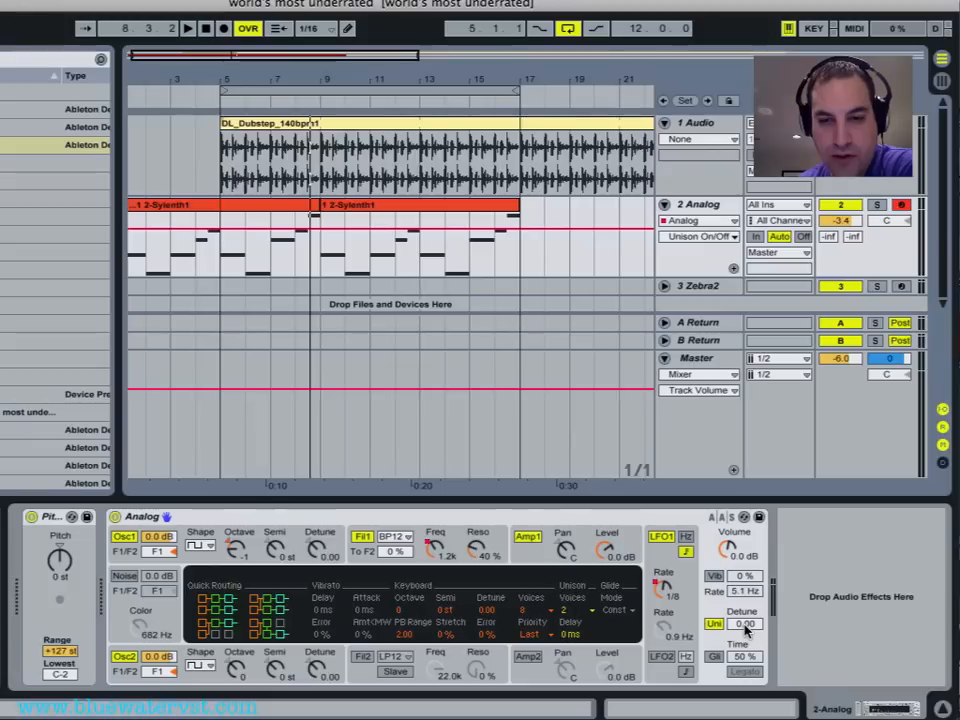
pyautogui.click(745, 624)
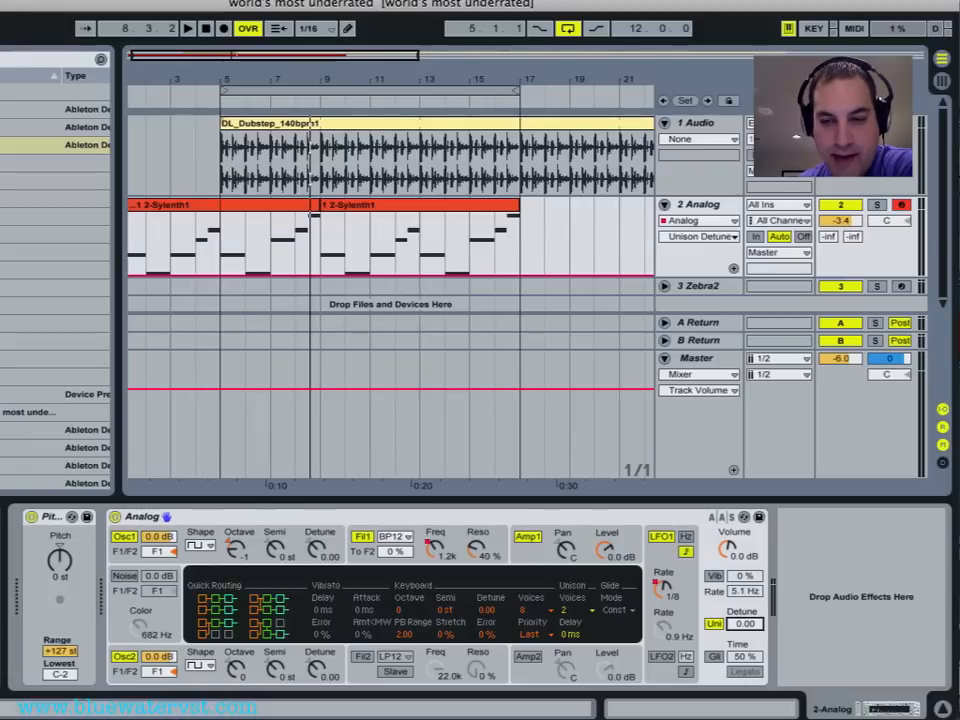
pyautogui.moveTo(743, 627); pyautogui.dragTo(743, 610)
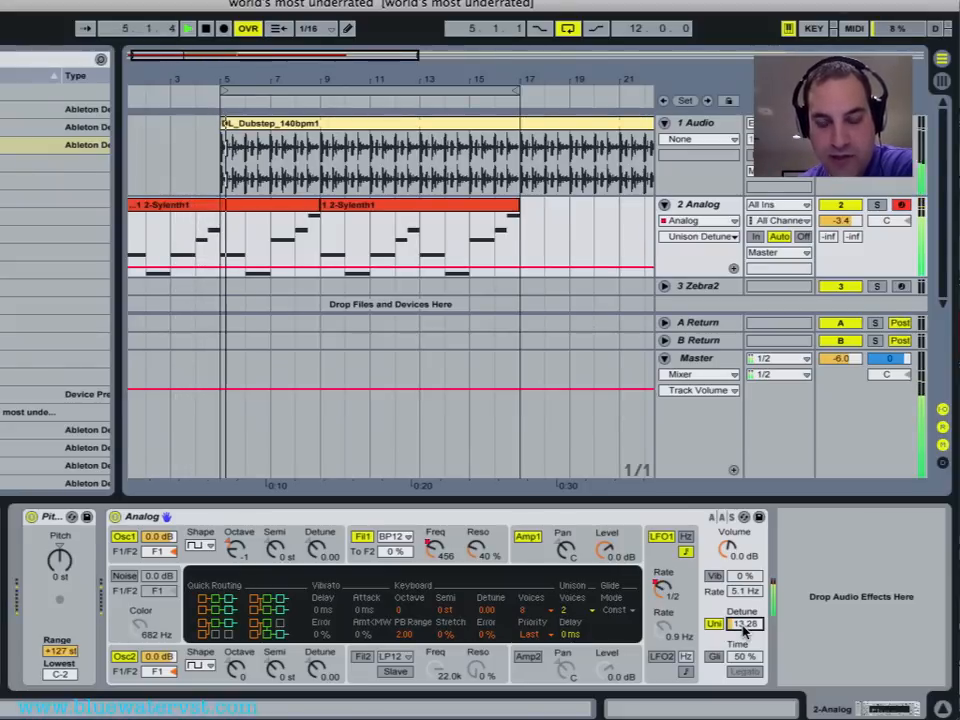
pyautogui.moveTo(743, 628); pyautogui.dragTo(745, 657)
pyautogui.click(715, 657)
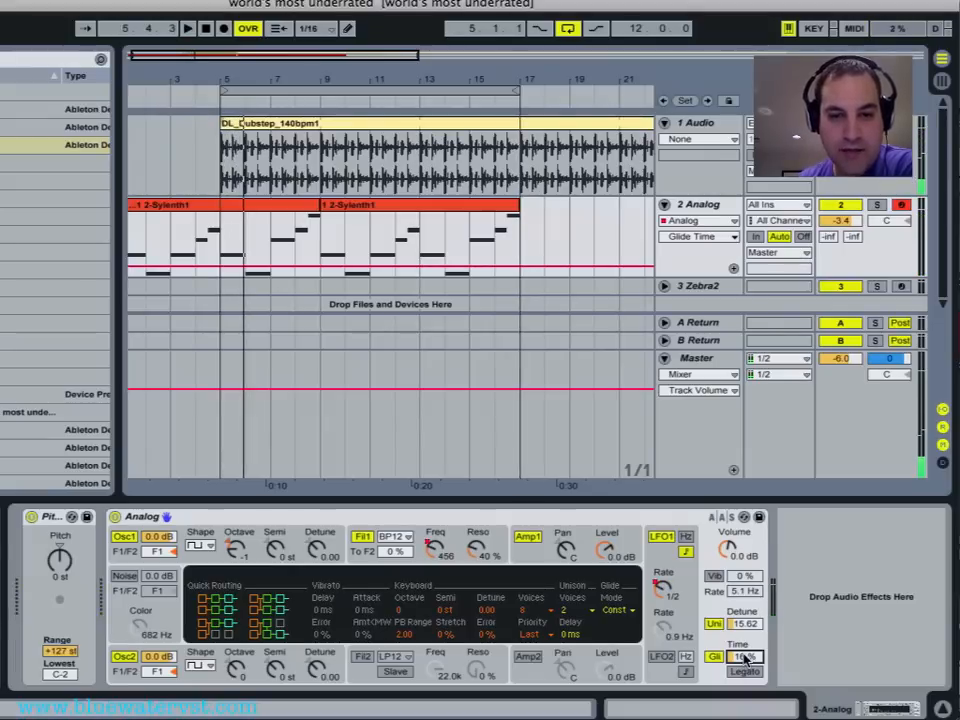
# - Set Osc2's pulse width to 100 % and start playback
pyautogui.click(223, 655)
pyautogui.click(227, 561)
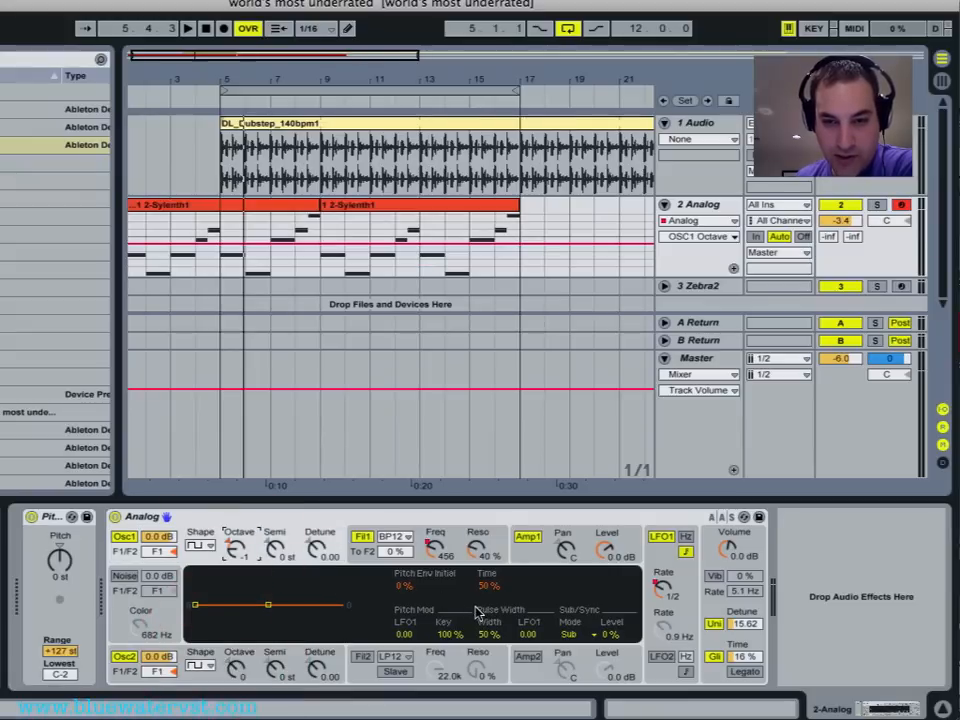
pyautogui.click(219, 665)
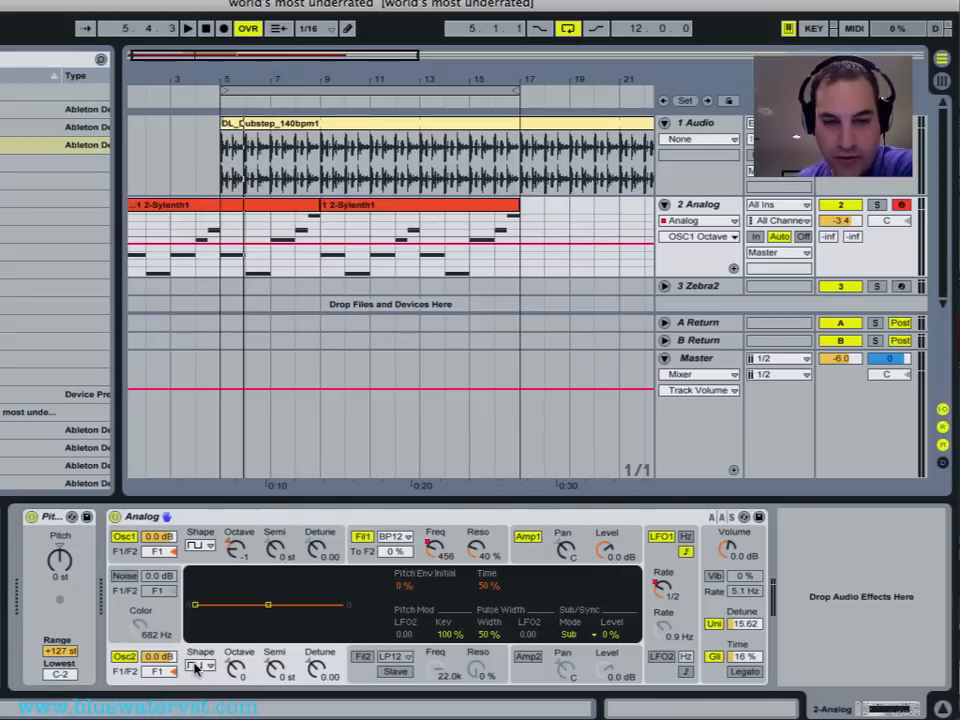
pyautogui.click(490, 630)
pyautogui.press('space')
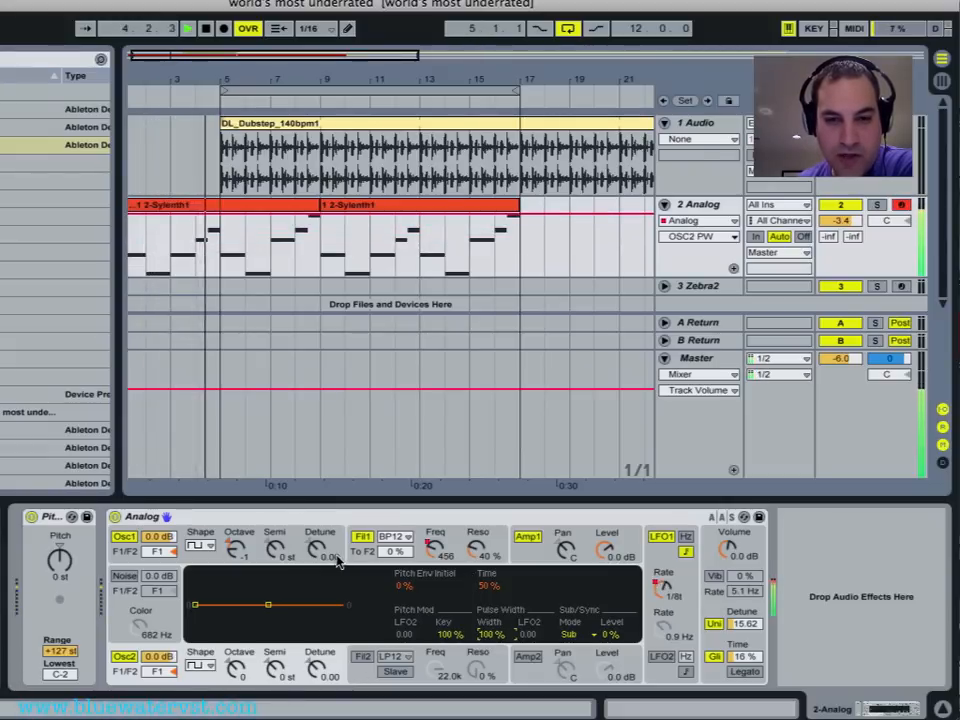
# - Set Osc1's pulse width to 70 % after auditioning other widths during playback
pyautogui.click(237, 549)
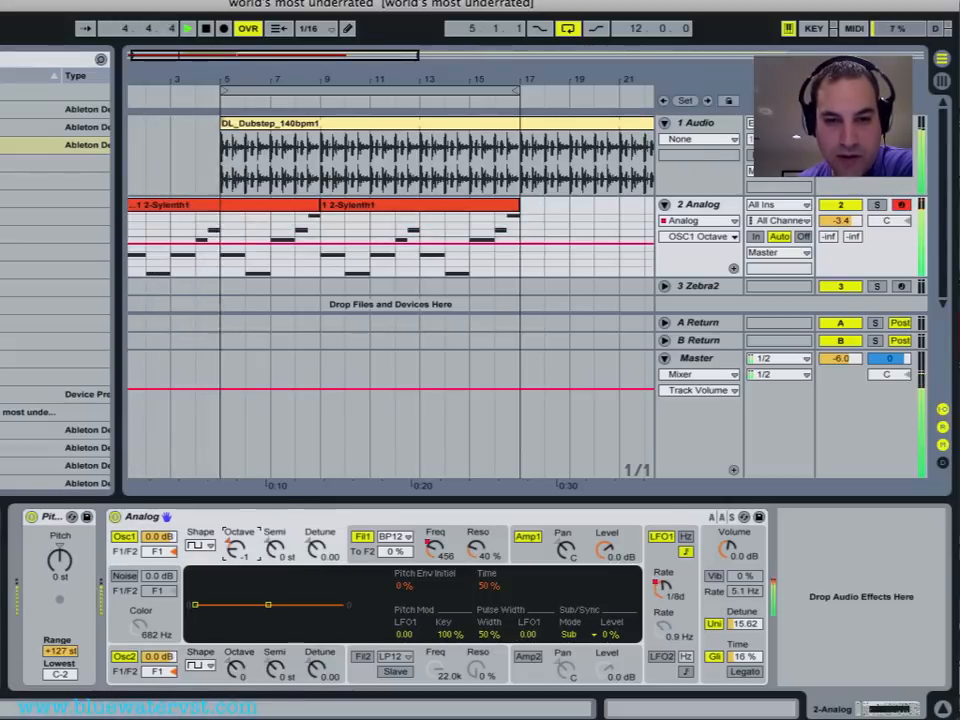
pyautogui.click(485, 635)
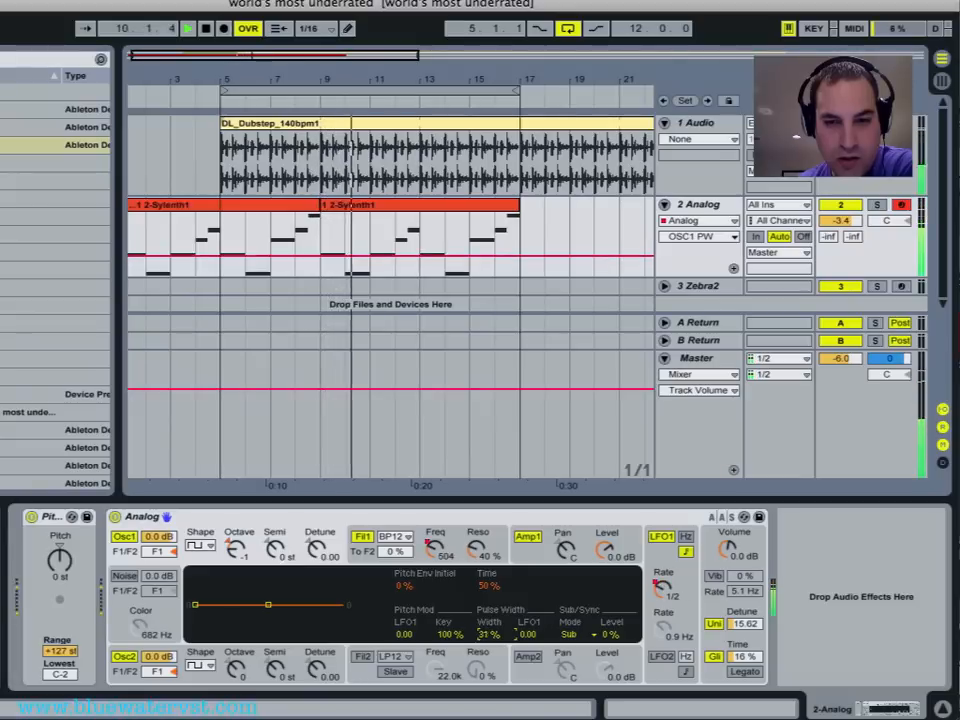
pyautogui.moveTo(485, 638); pyautogui.dragTo(485, 614)
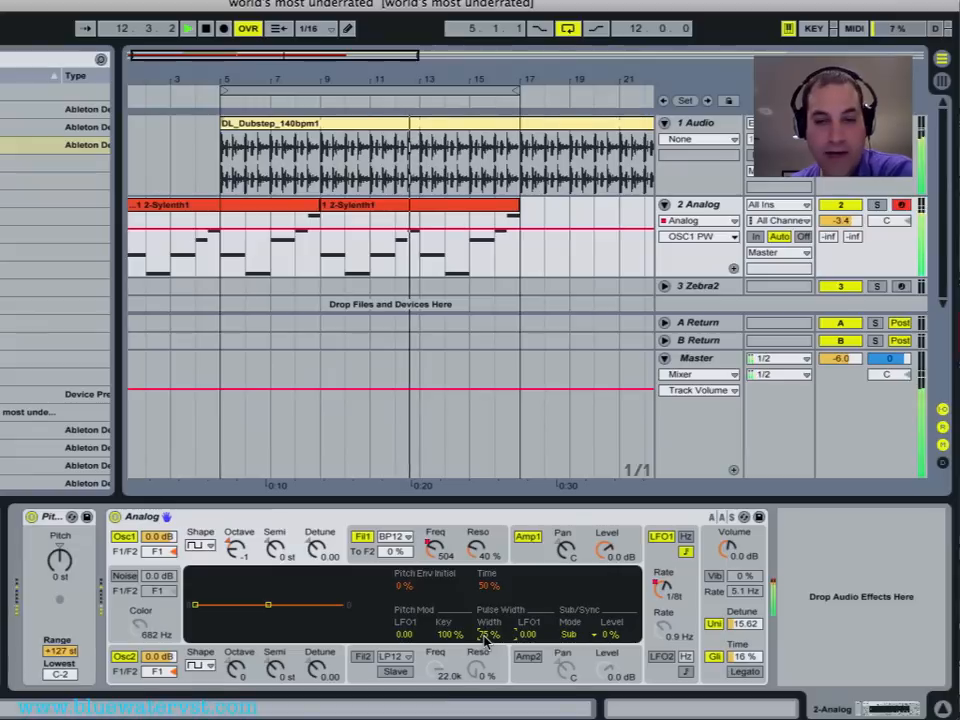
pyautogui.press('space')
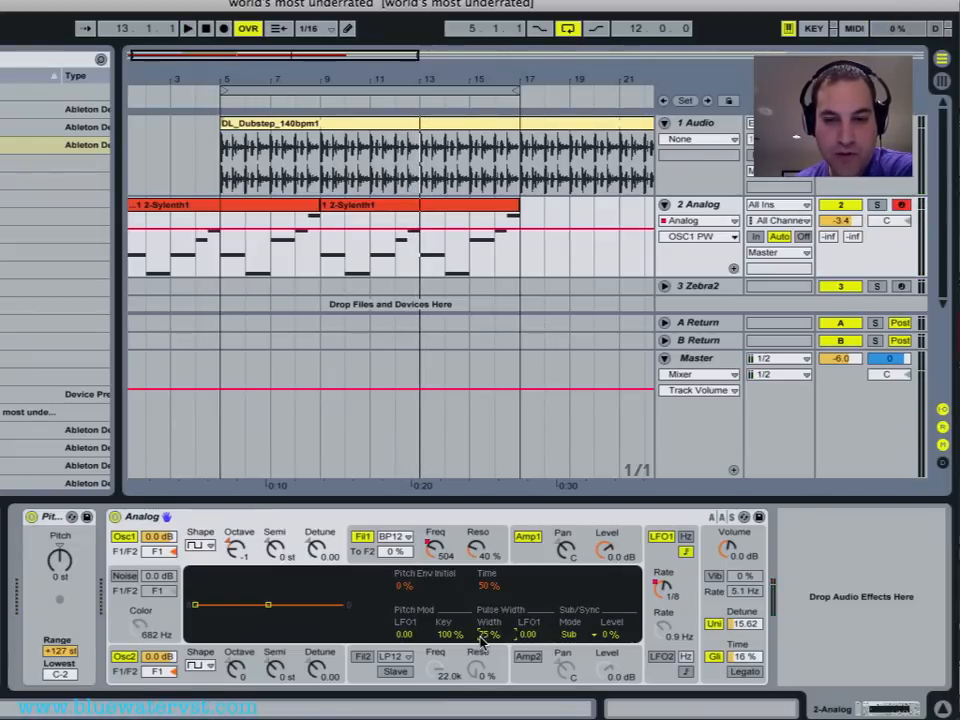
pyautogui.moveTo(478, 634); pyautogui.dragTo(478, 635)
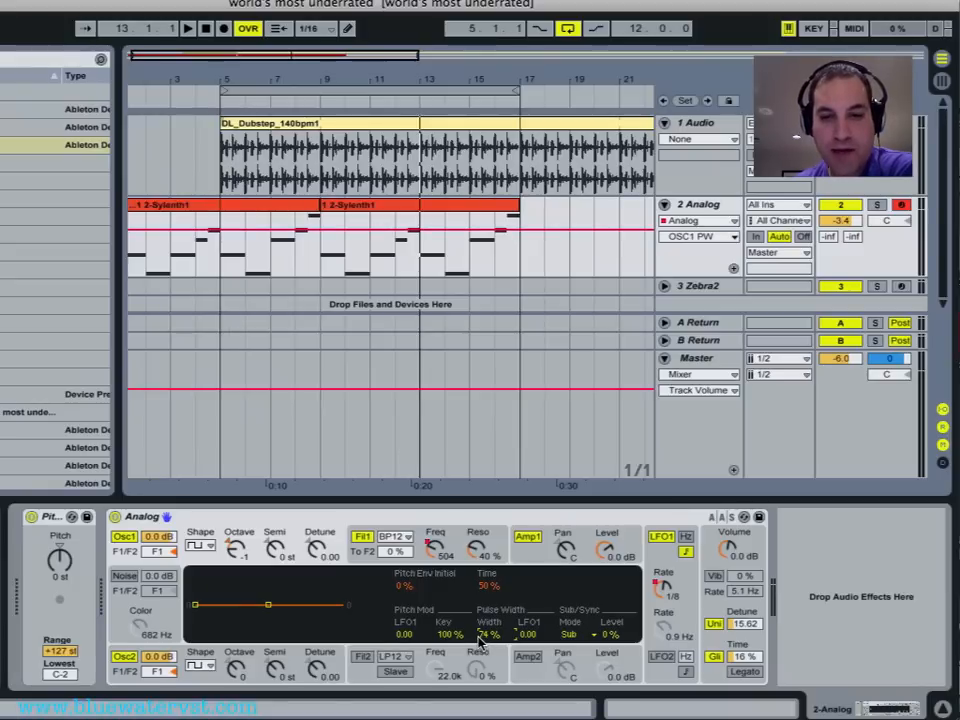
pyautogui.moveTo(478, 635); pyautogui.dragTo(478, 639)
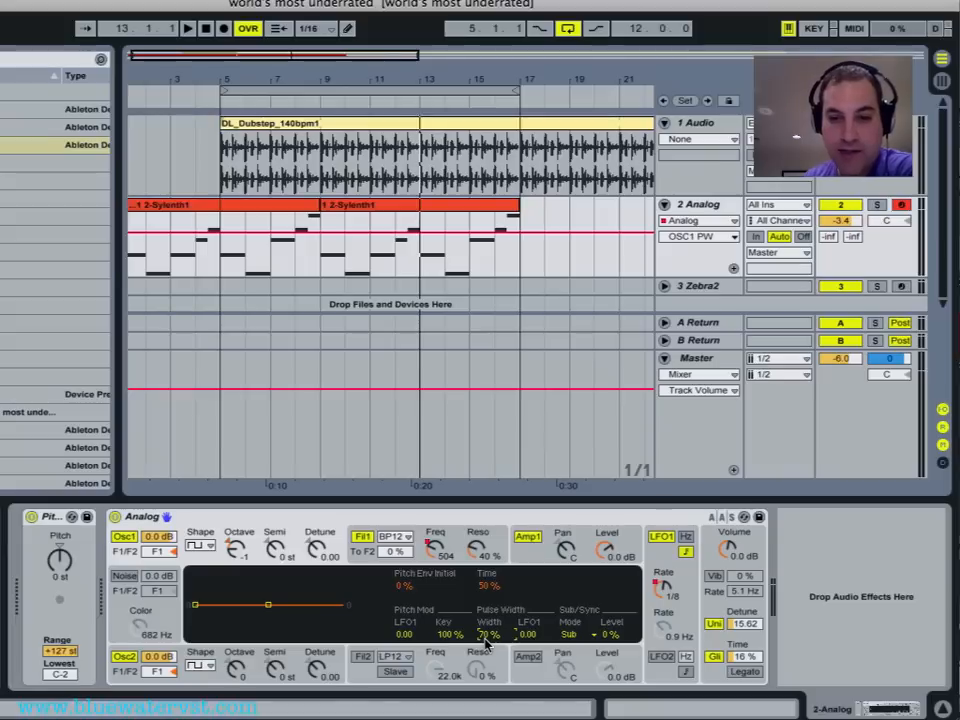
# - Play the bass line and raise Osc2's semitone tuning to 7 st
pyautogui.press('space')
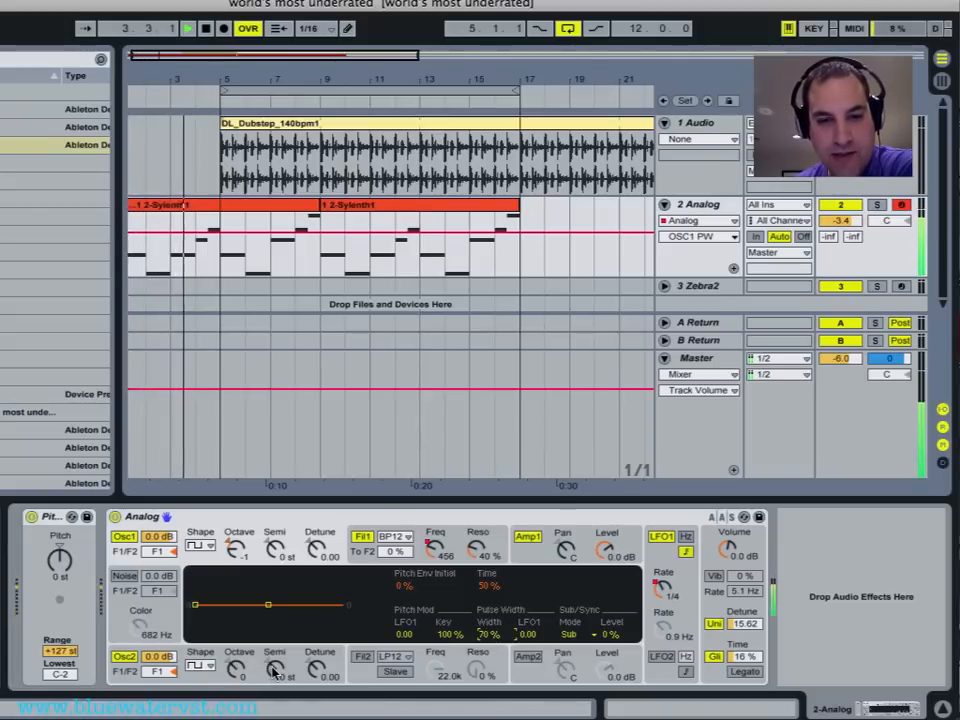
pyautogui.moveTo(276, 669); pyautogui.dragTo(276, 654)
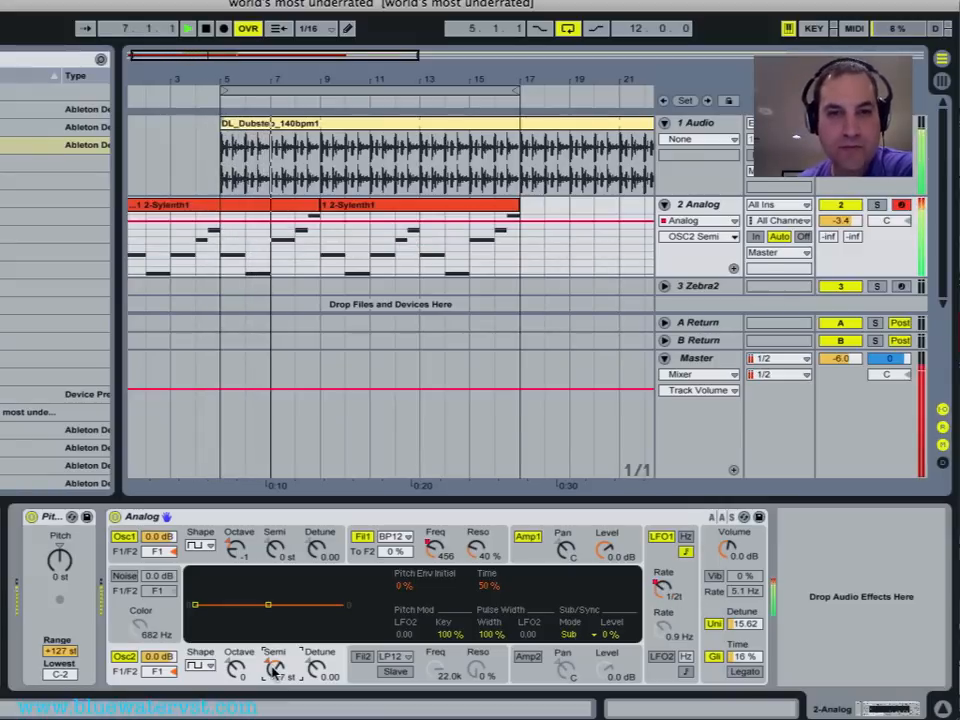